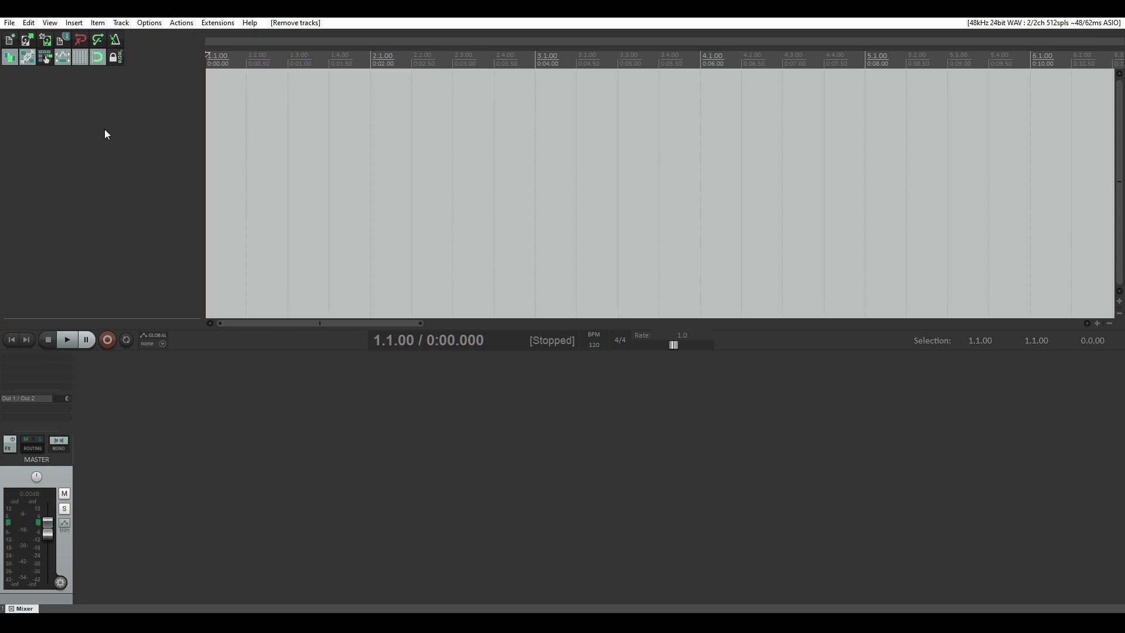
Insert a new MIDI item, creating a track with an empty item spanning the first bar.
left_click(74, 23)
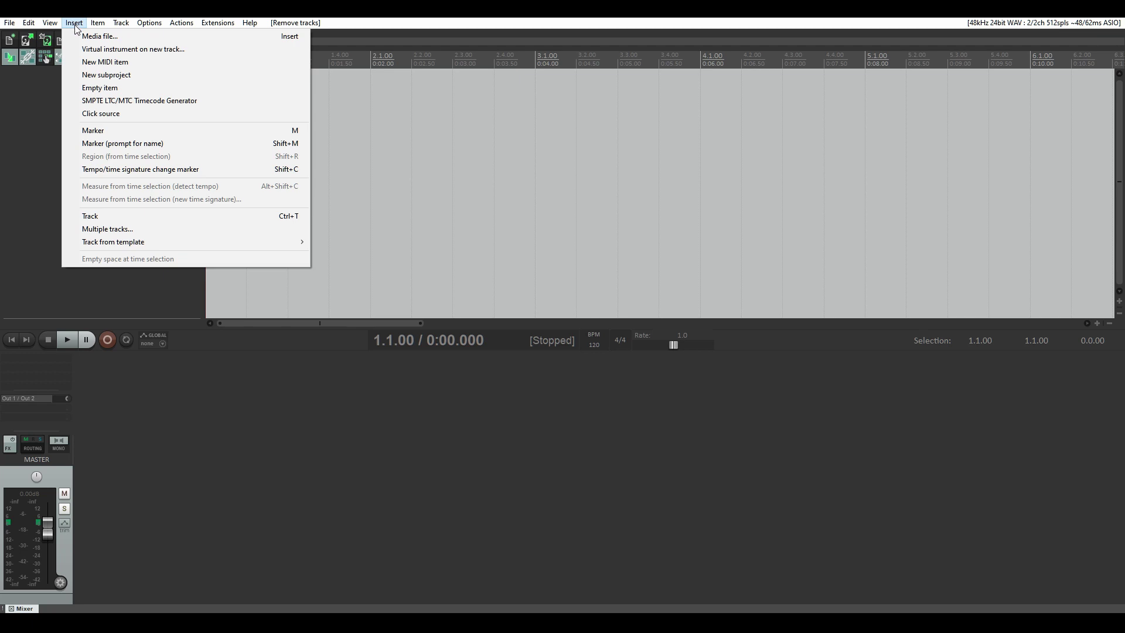
left_click(117, 62)
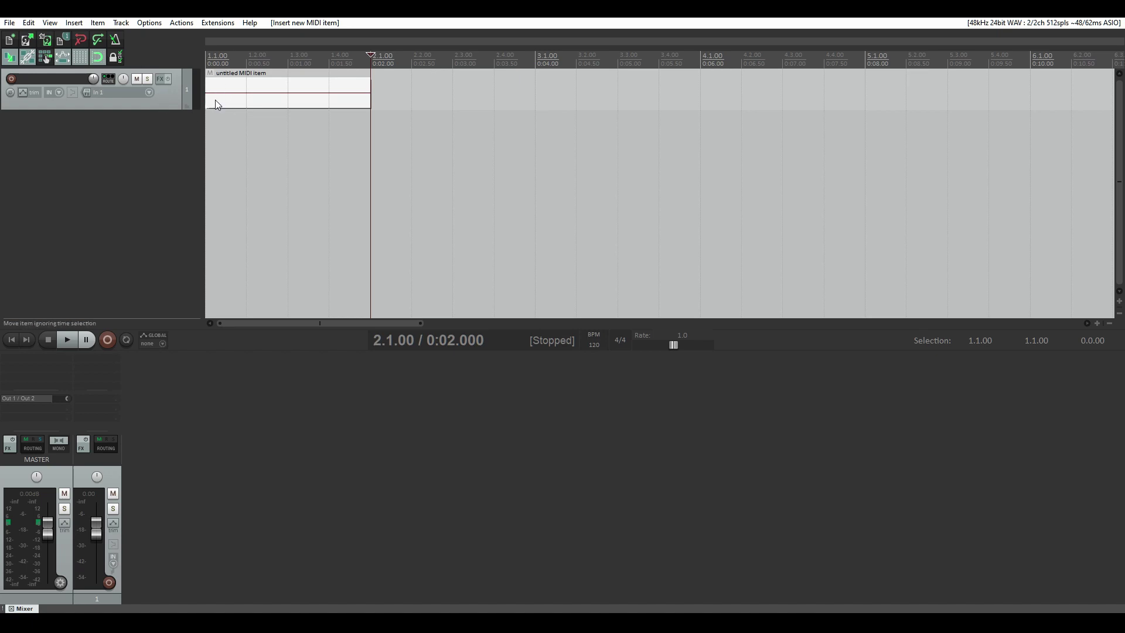
Draw notes starting on F3 and G#3 in the MIDI item's piano roll, then close the editor.
double_click(212, 101)
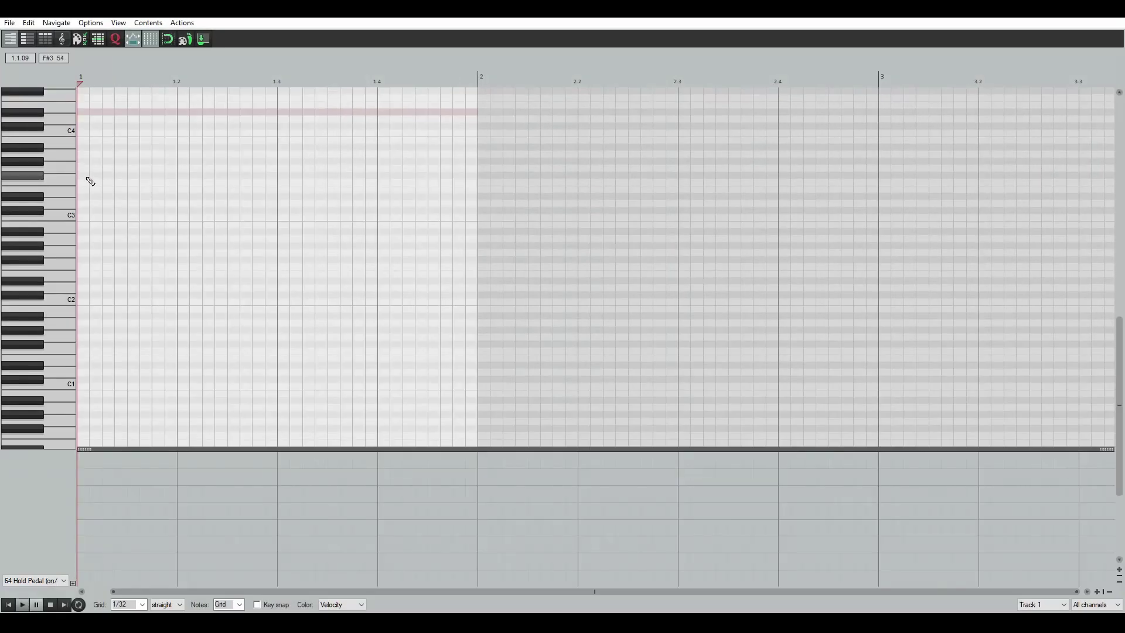
left_click_drag(80, 182, 179, 186)
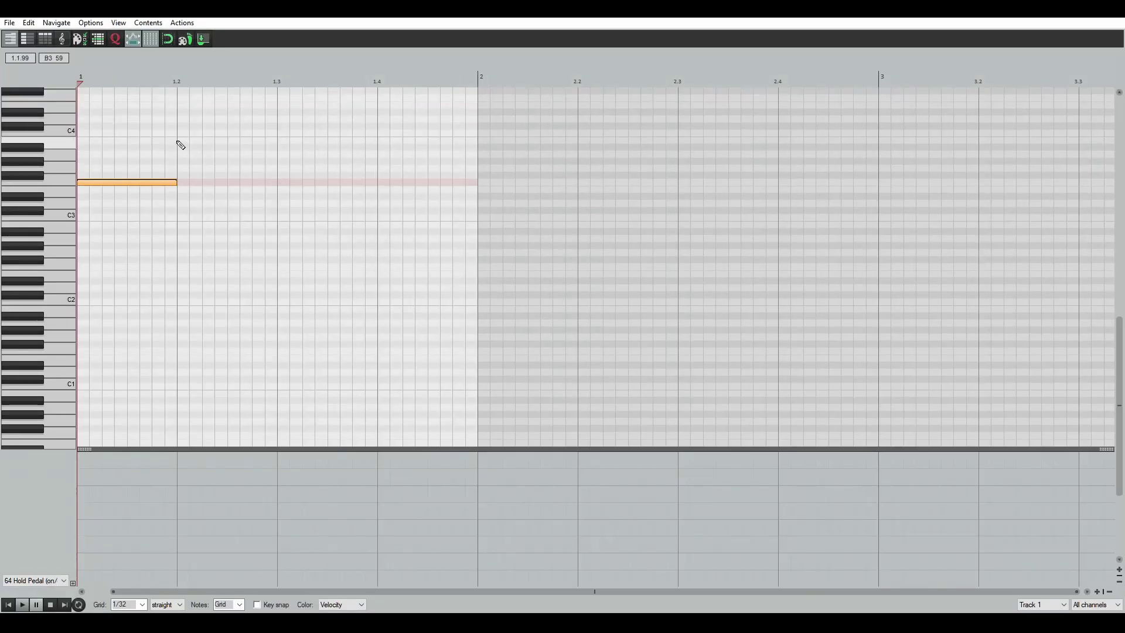
mouse_move(179, 141)
left_mouse_down()
mouse_move(282, 141)
mouse_move(319, 170)
mouse_move(378, 172)
left_mouse_up()
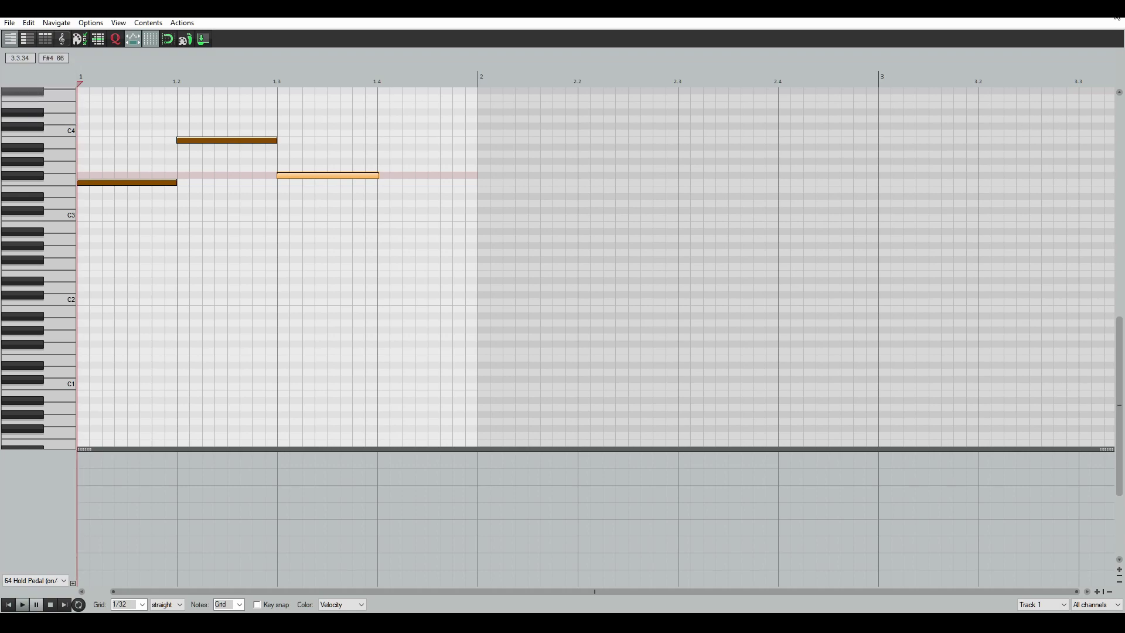
left_click(1117, 18)
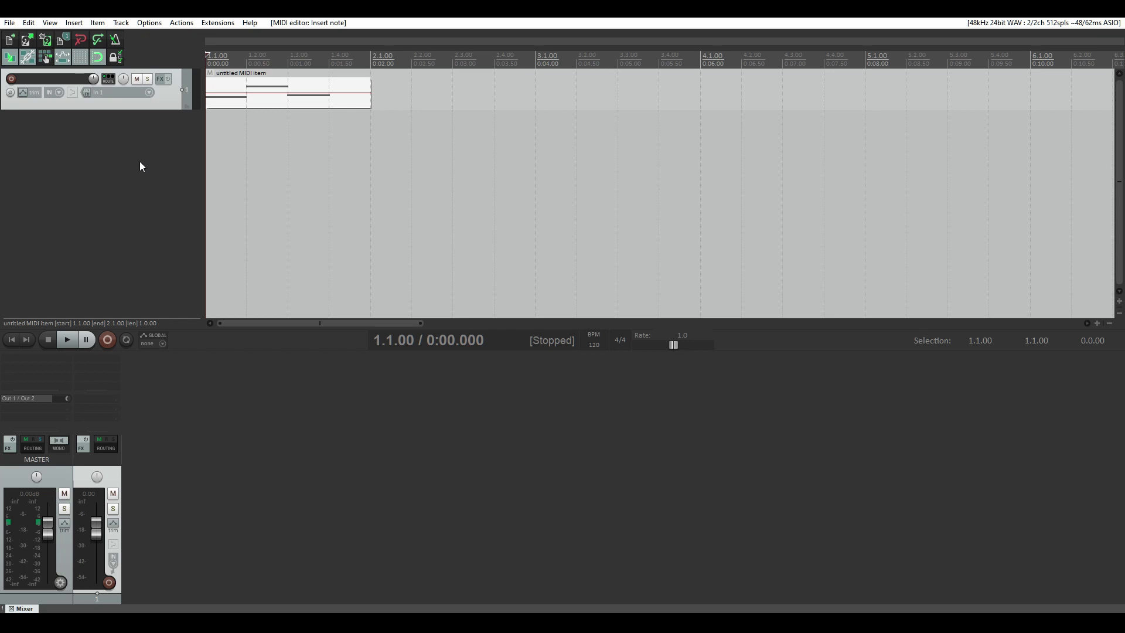
Add track 2 and create an empty MIDI item over a 1.1.00–2.4.00 time selection.
double_click(69, 135)
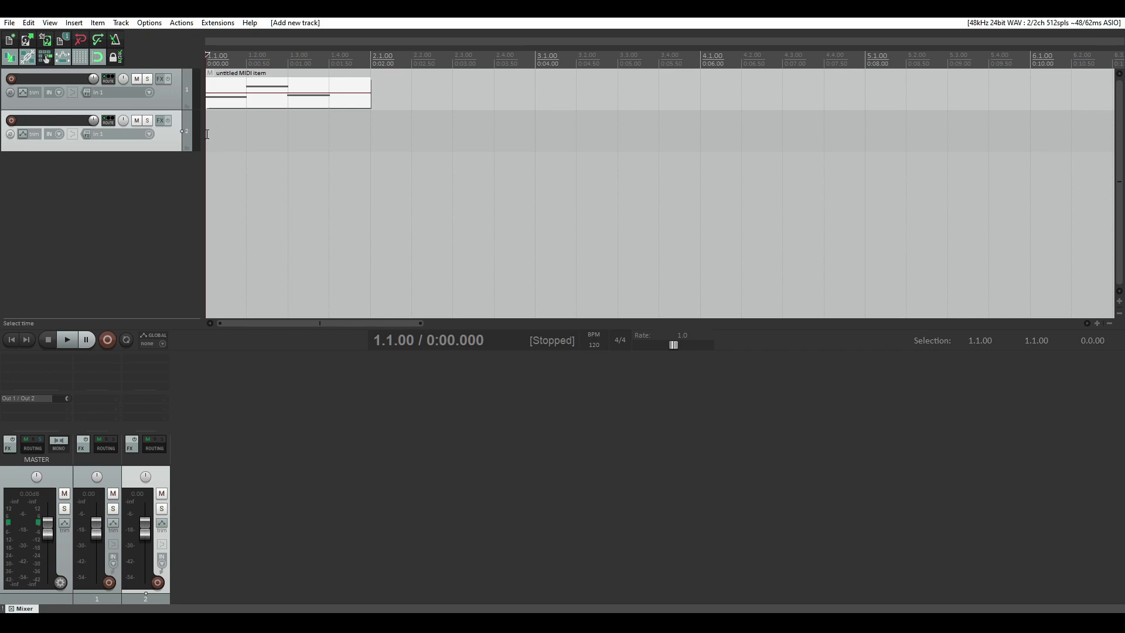
left_click_drag(207, 134, 494, 134)
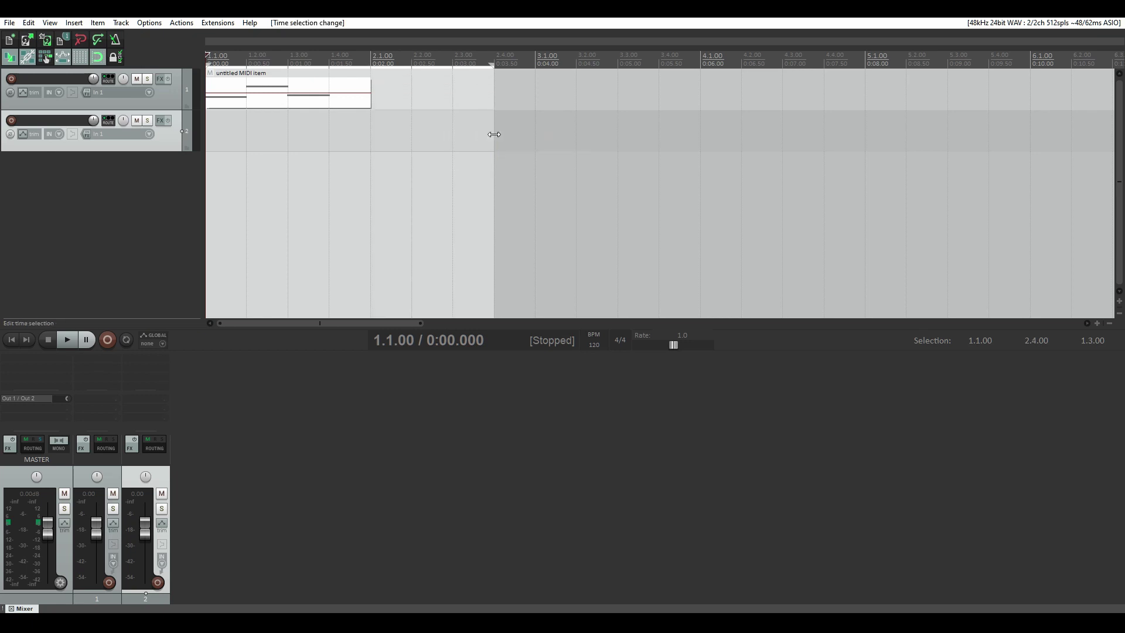
left_click(74, 23)
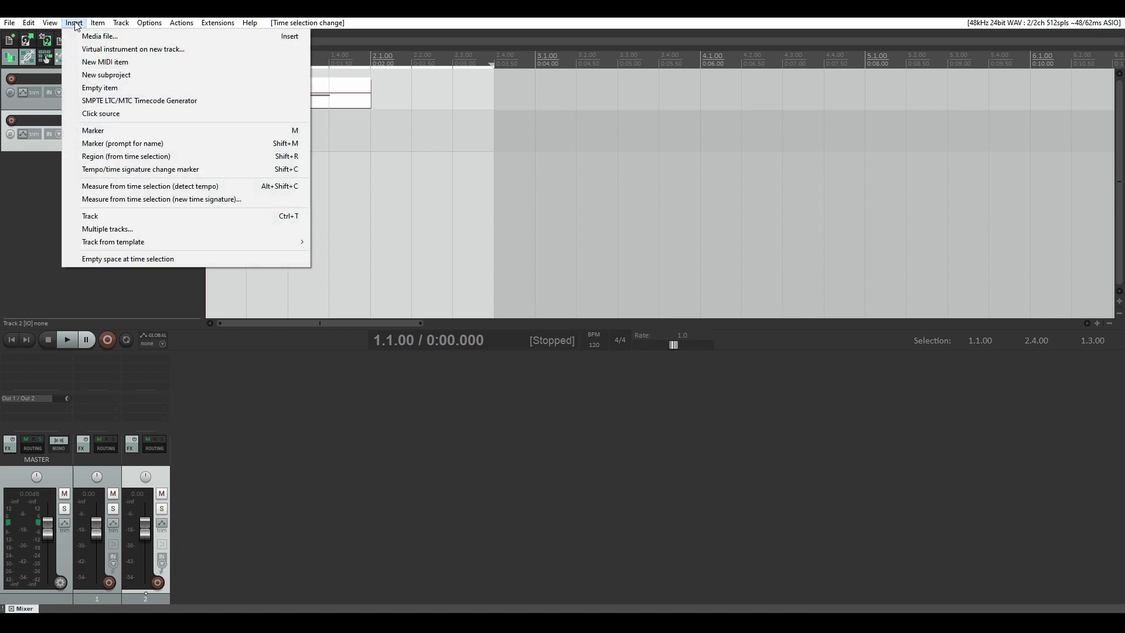
left_click(106, 62)
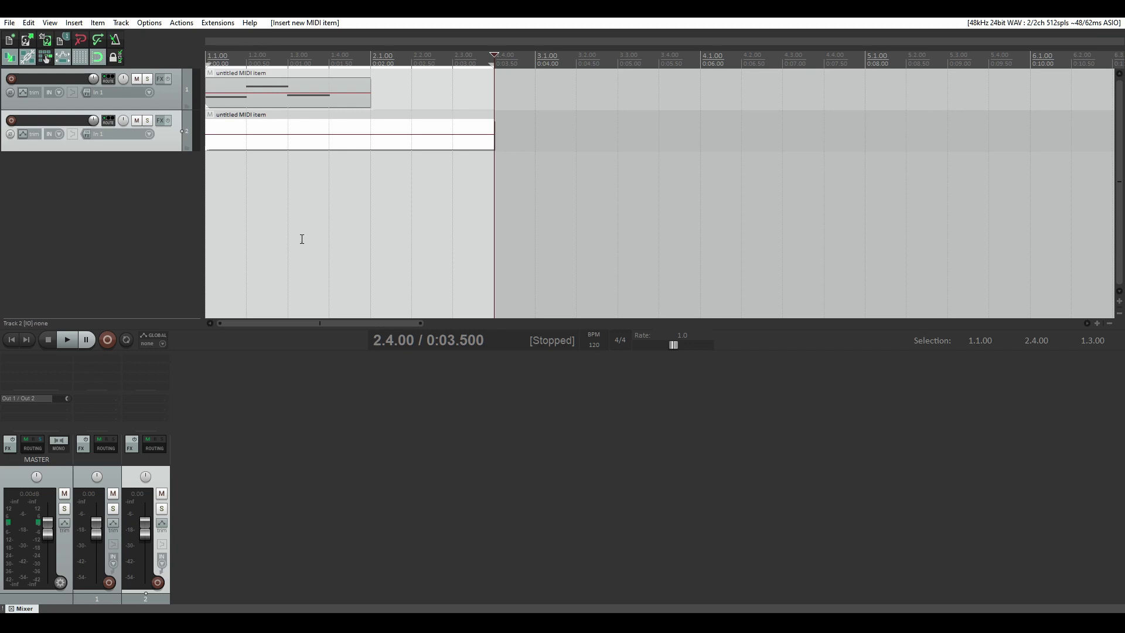
key("Escape")
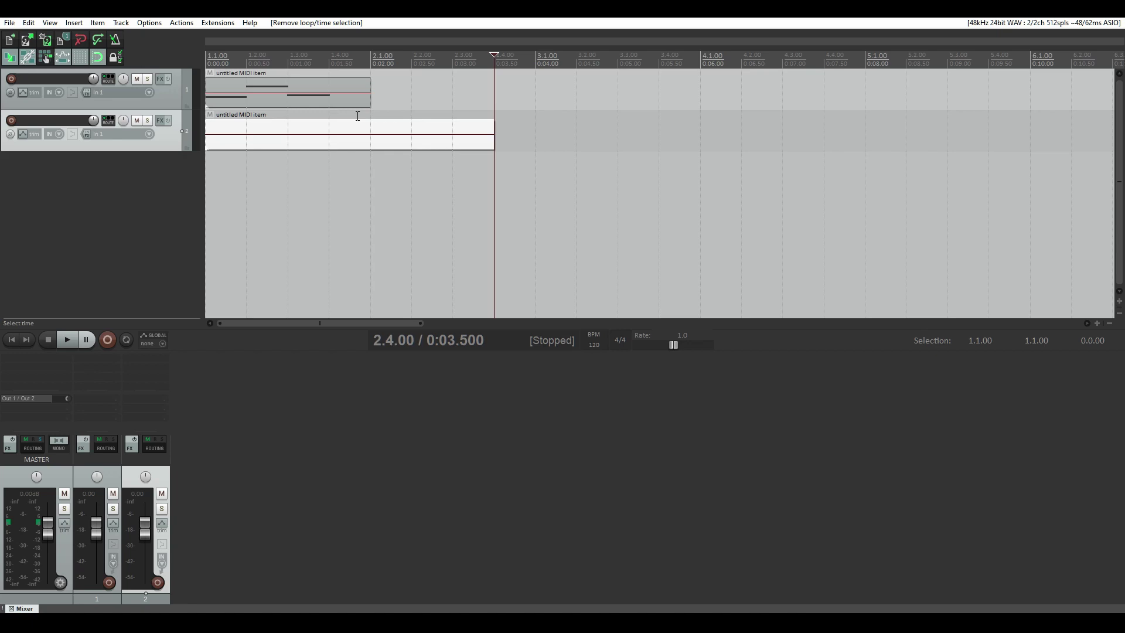
Extend the first MIDI item to 4.2.00 so its melody loops, and stretch the second to match.
left_click(13, 340)
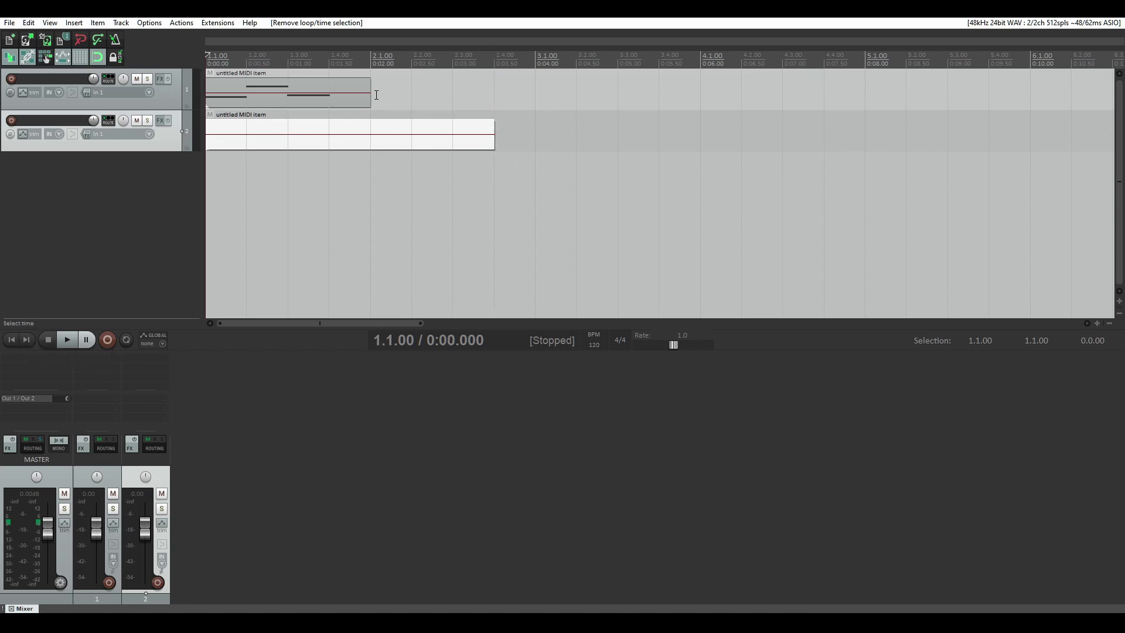
left_click_drag(370, 96, 741, 99)
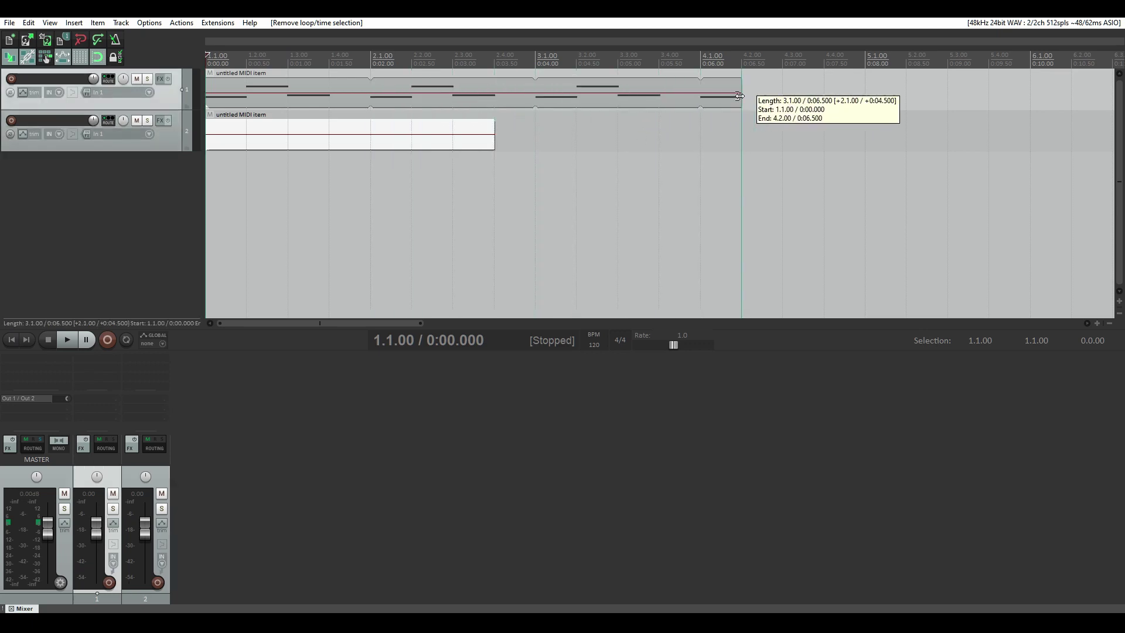
left_click_drag(493, 144, 519, 143)
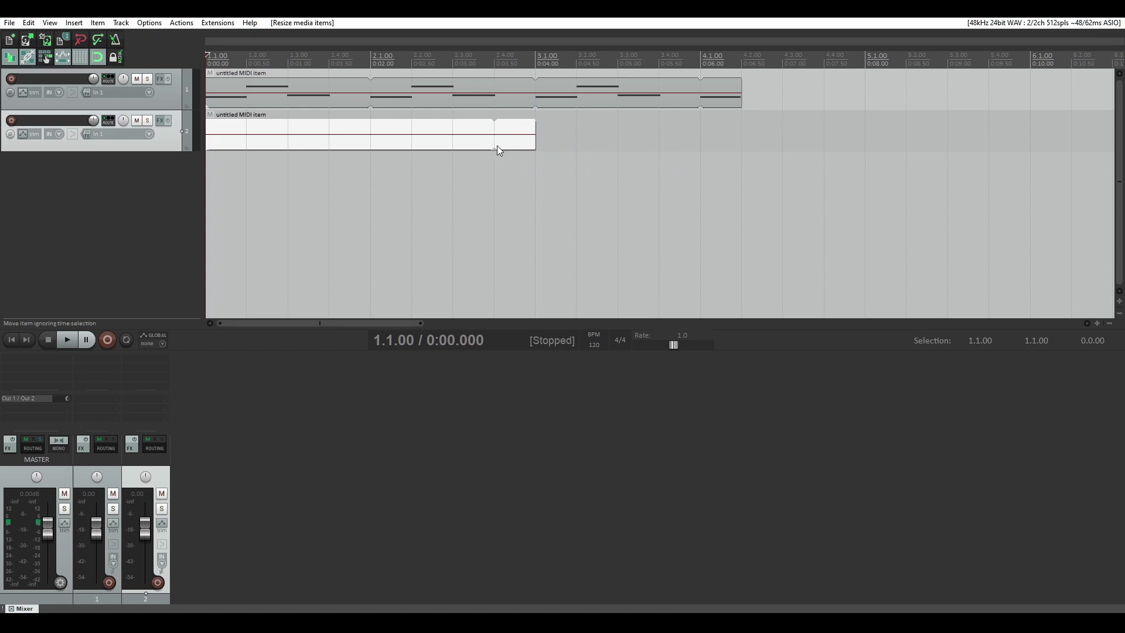
left_click_drag(534, 137, 742, 139)
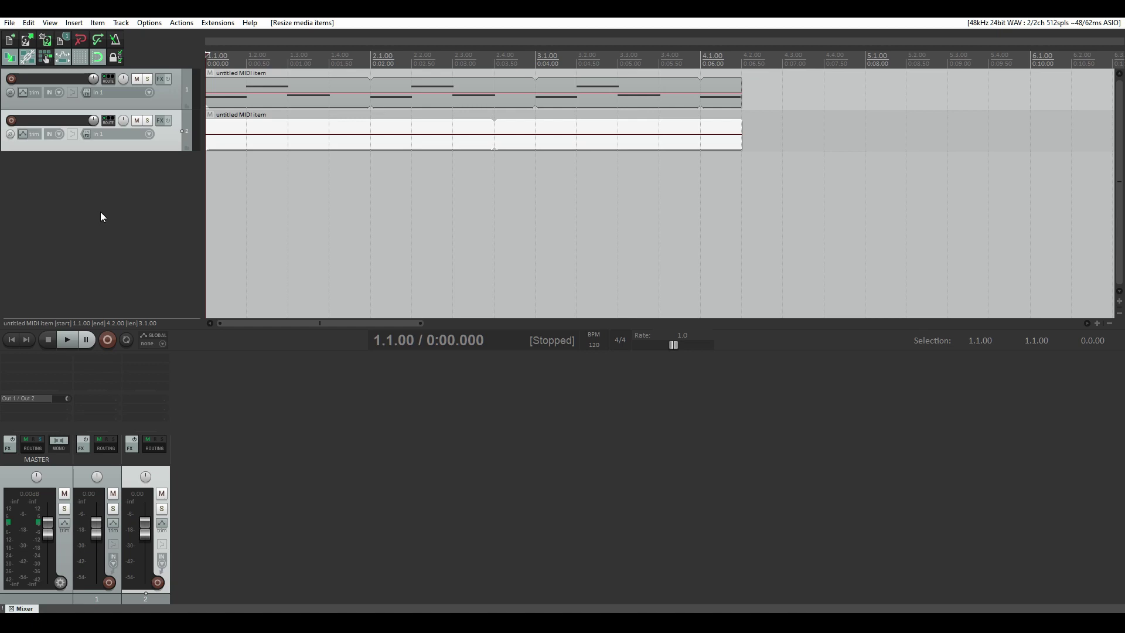
Insert a virtual instrument on a new track, choosing VSTi: Dexed (Digital Suburban).
left_click(75, 22)
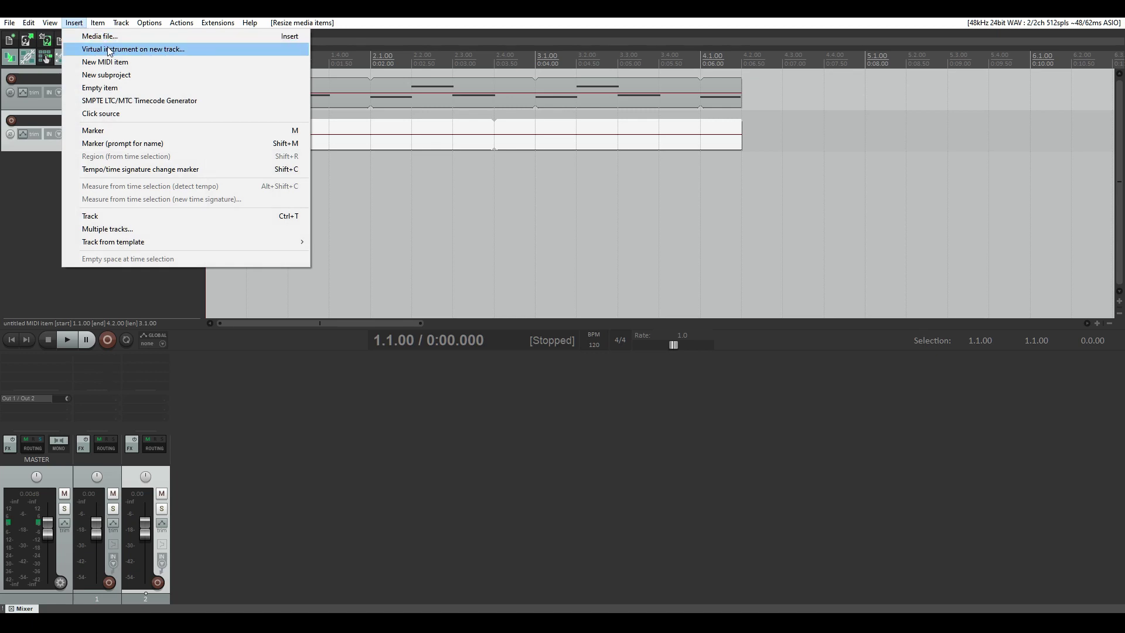
left_click(142, 50)
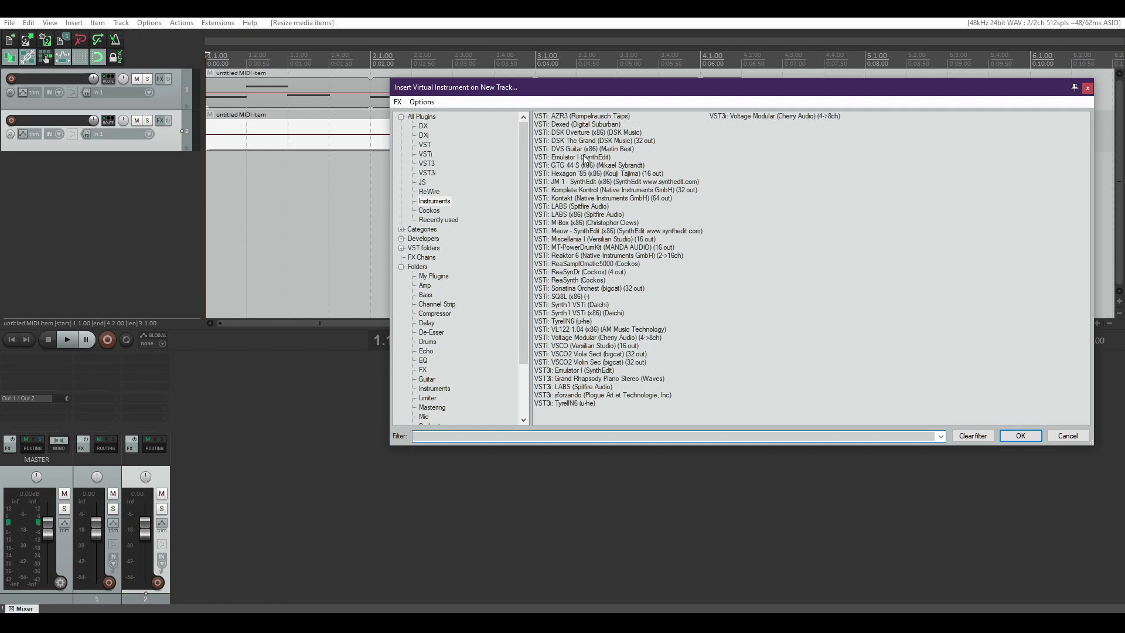
left_click(585, 125)
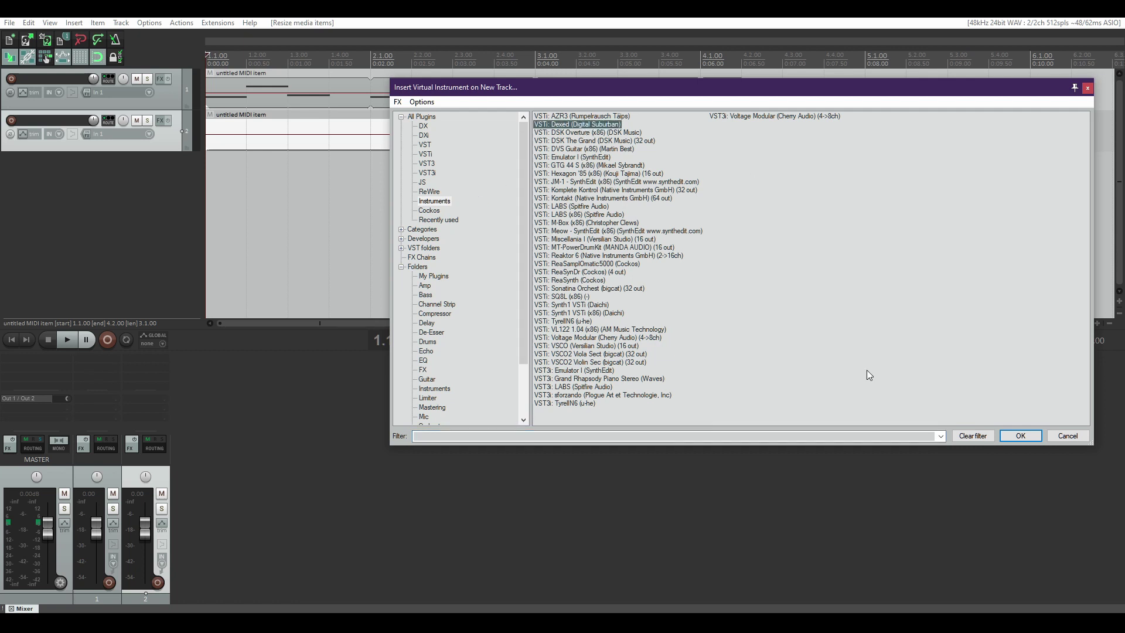
left_click(1028, 435)
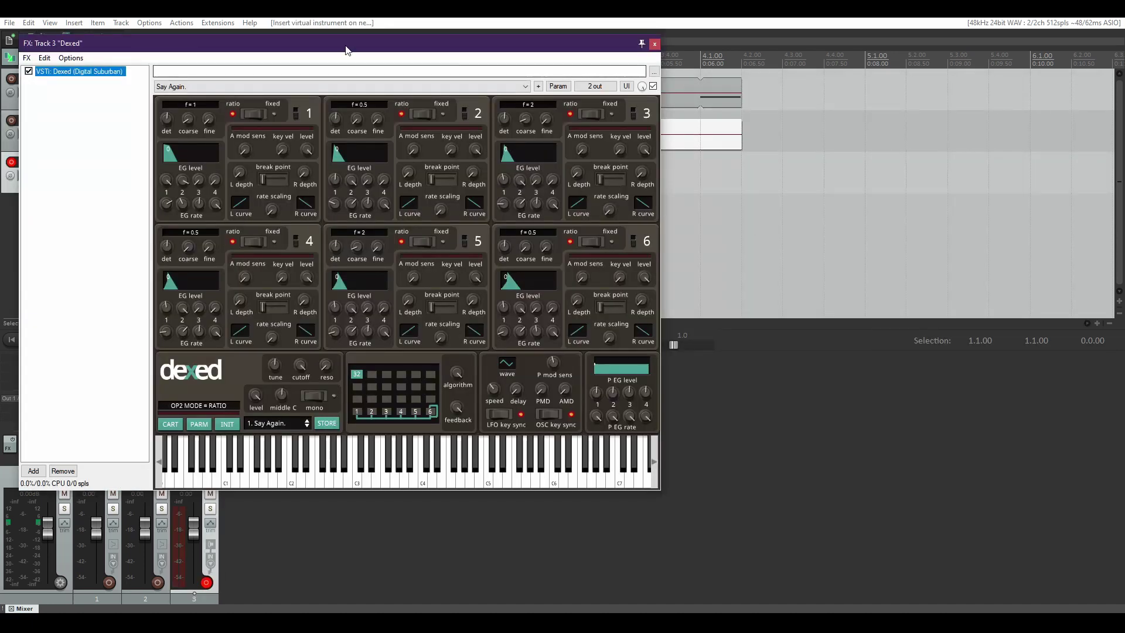
Set the Dexed track's record input to MIDI > CASIO USB-MIDI > All Channels.
left_click_drag(346, 45, 671, 95)
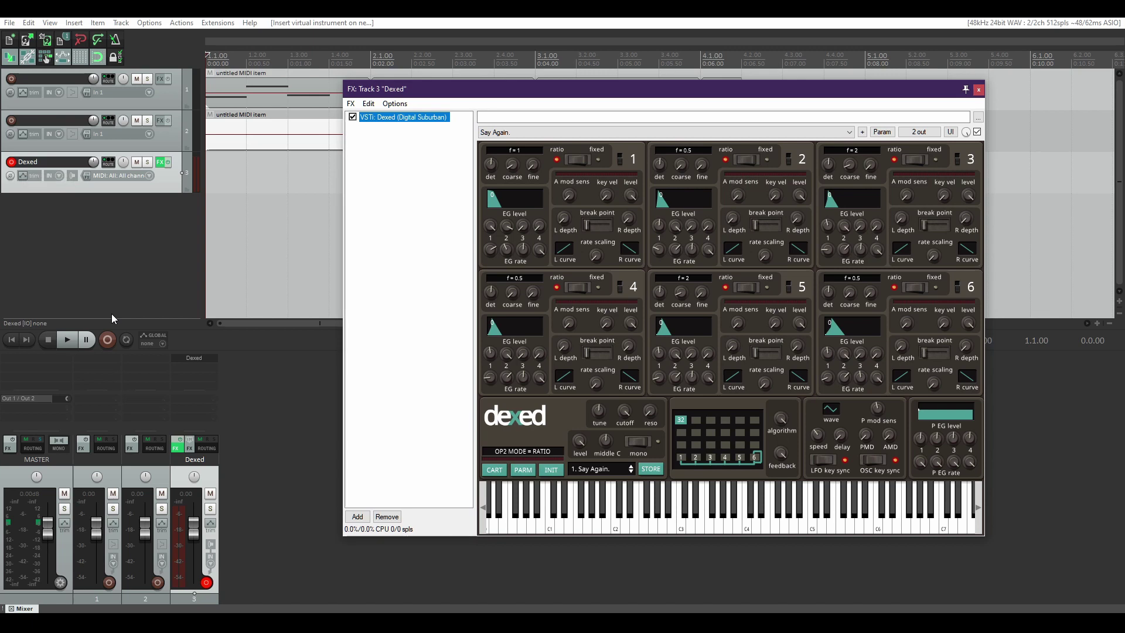
right_click(12, 164)
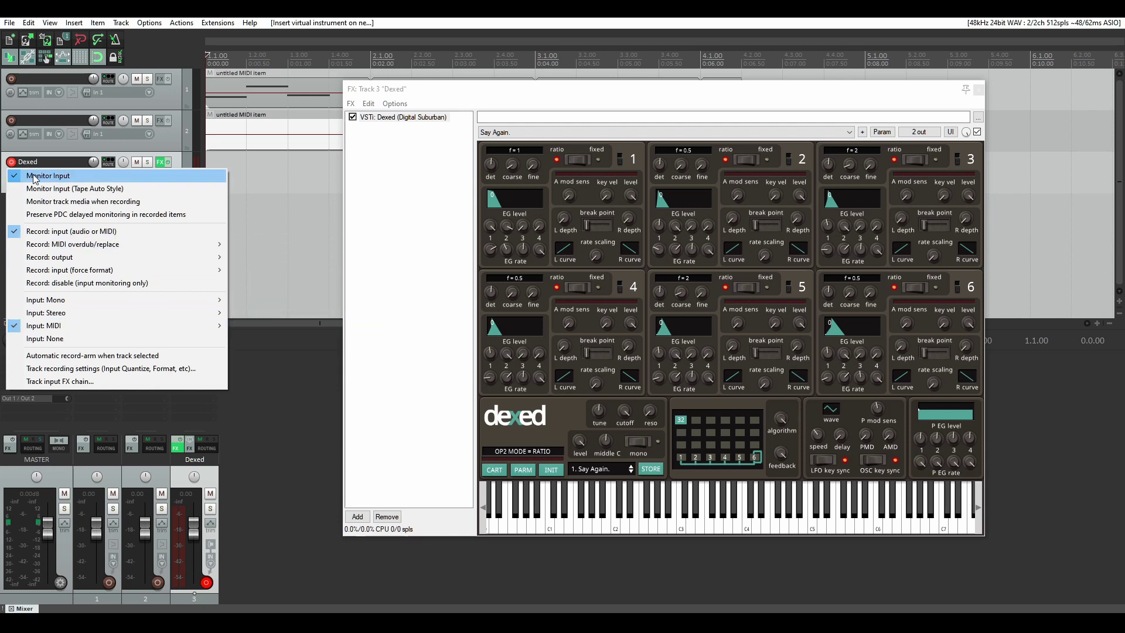
mouse_move(45, 328)
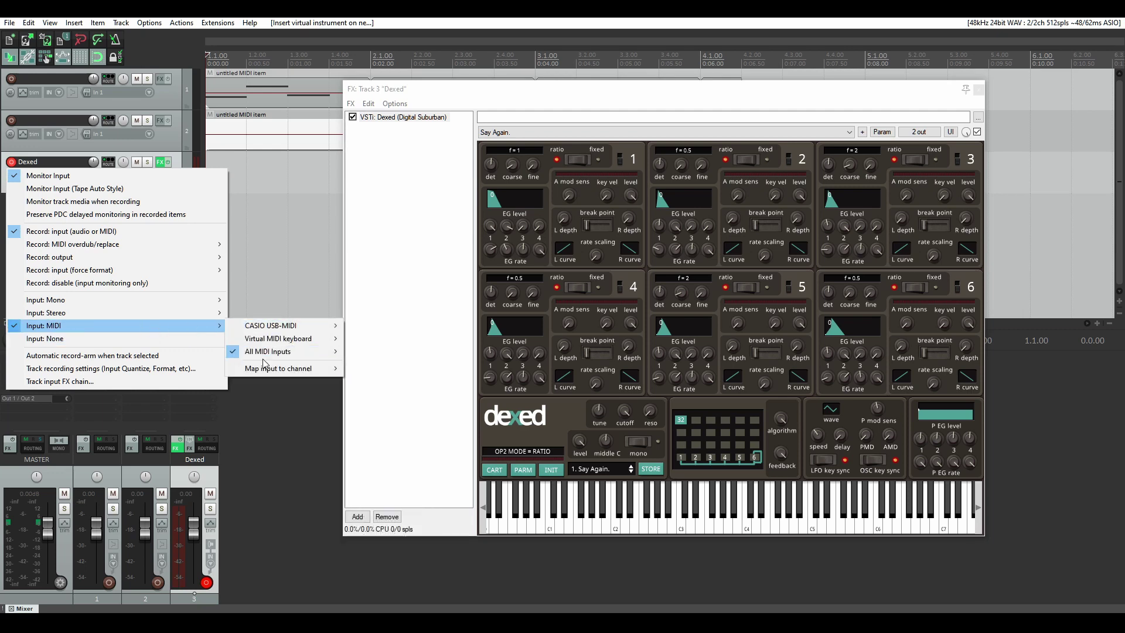
mouse_move(268, 354)
left_click(266, 443)
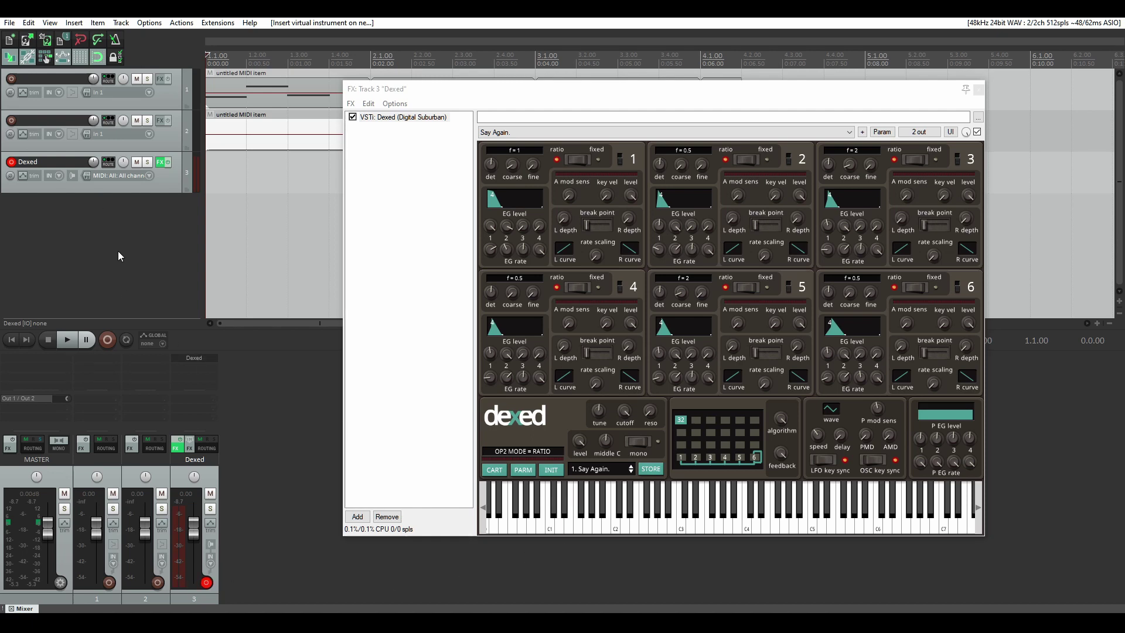
right_click(11, 162)
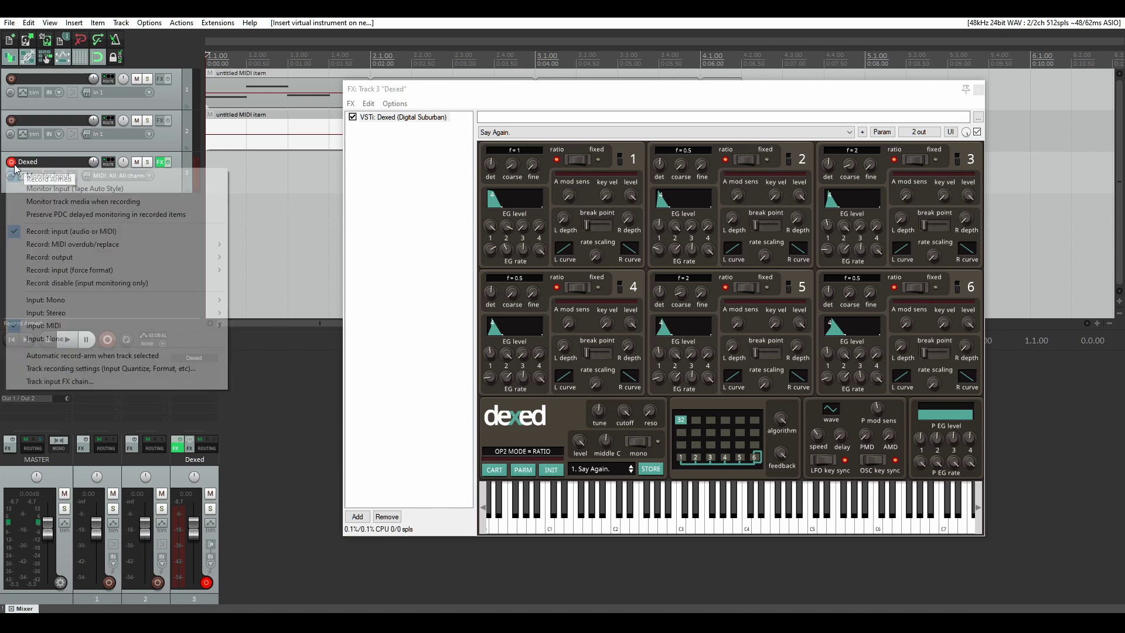
mouse_move(263, 328)
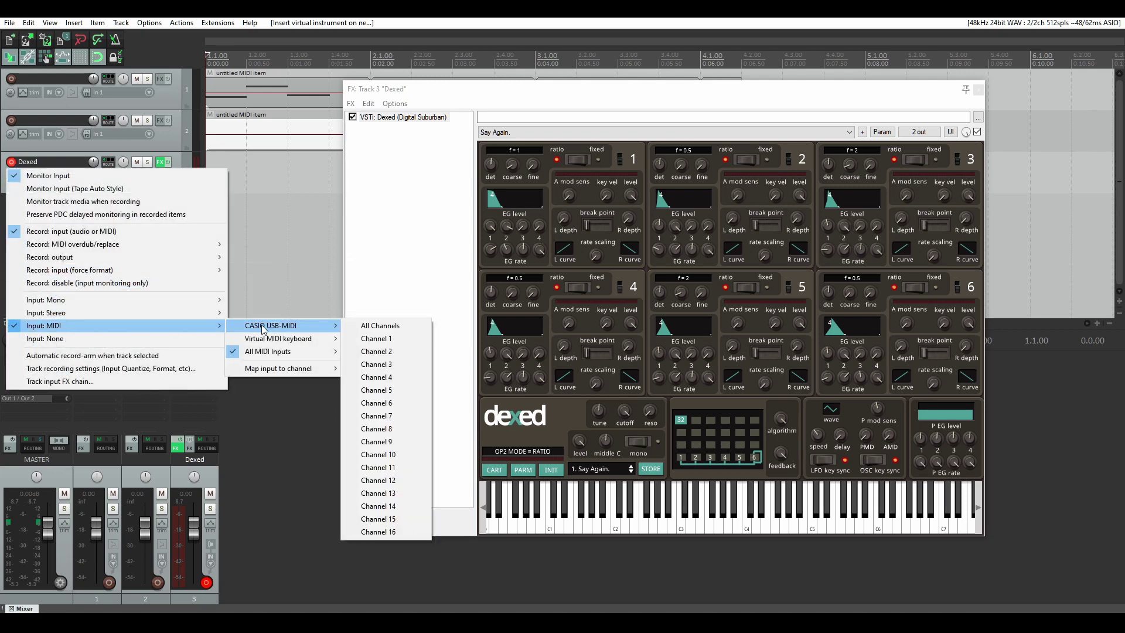
left_click(378, 326)
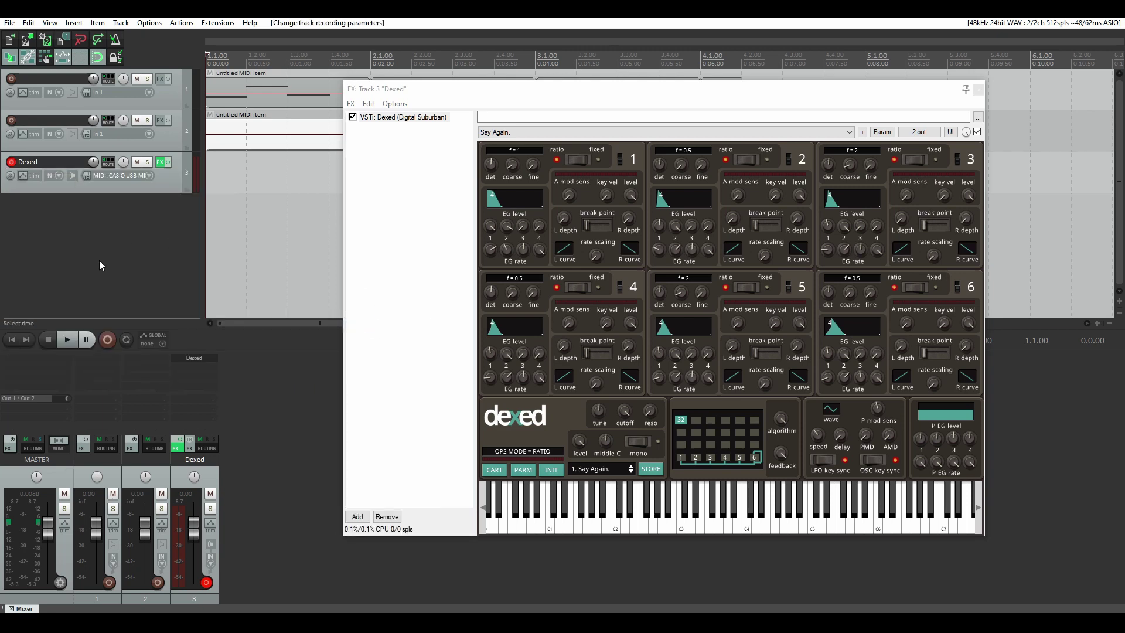
Load the SAHARA preset in Dexed, then disarm track 3 and close its Dexed window.
left_click(609, 469)
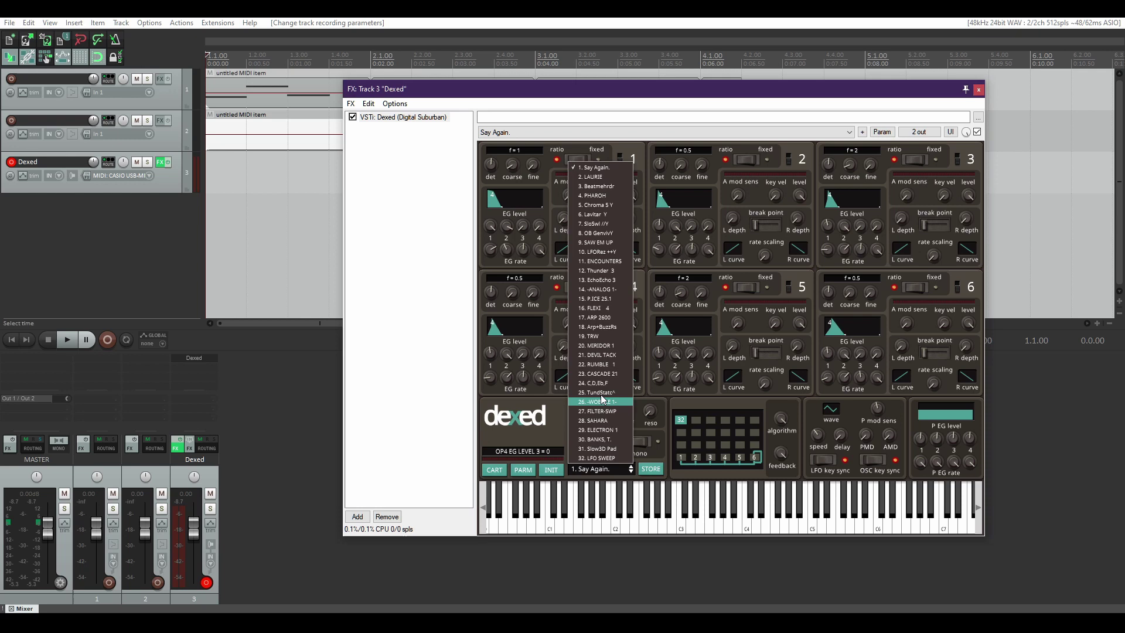
left_click(597, 420)
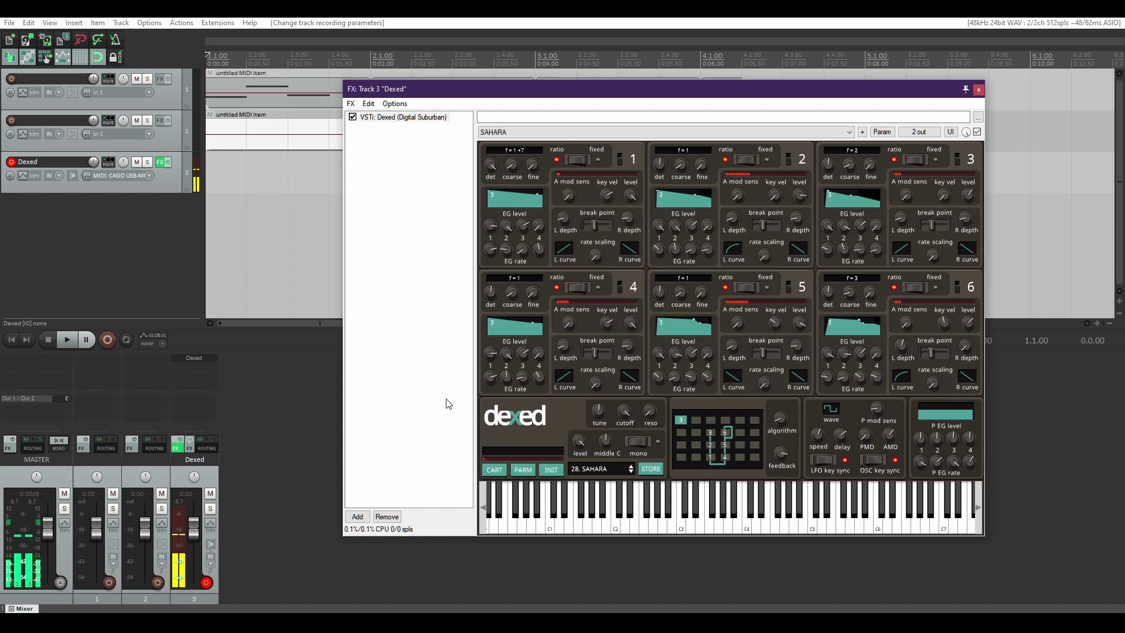
left_click(10, 163)
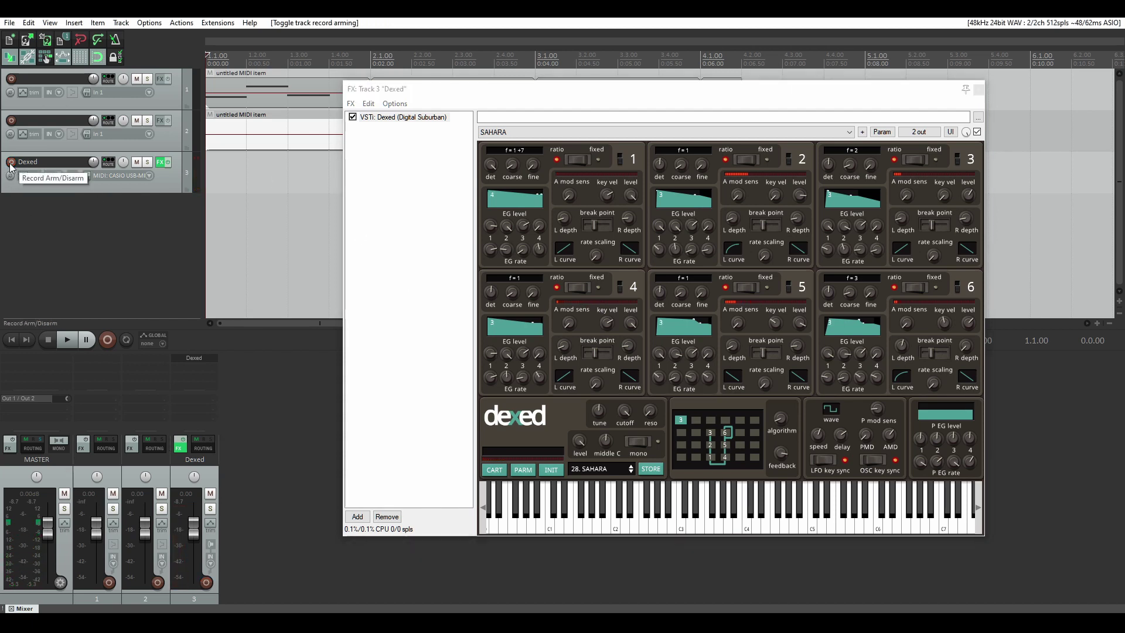
left_click(978, 89)
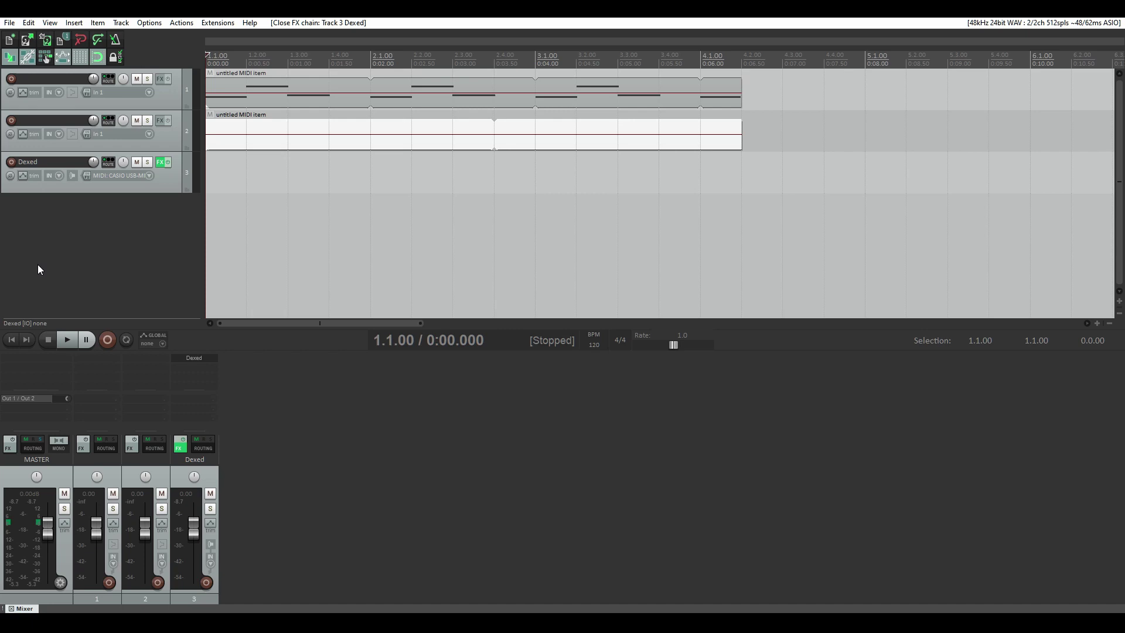
Add track 4 and put the VSTi: Dexed synth on its FX chain.
double_click(47, 228)
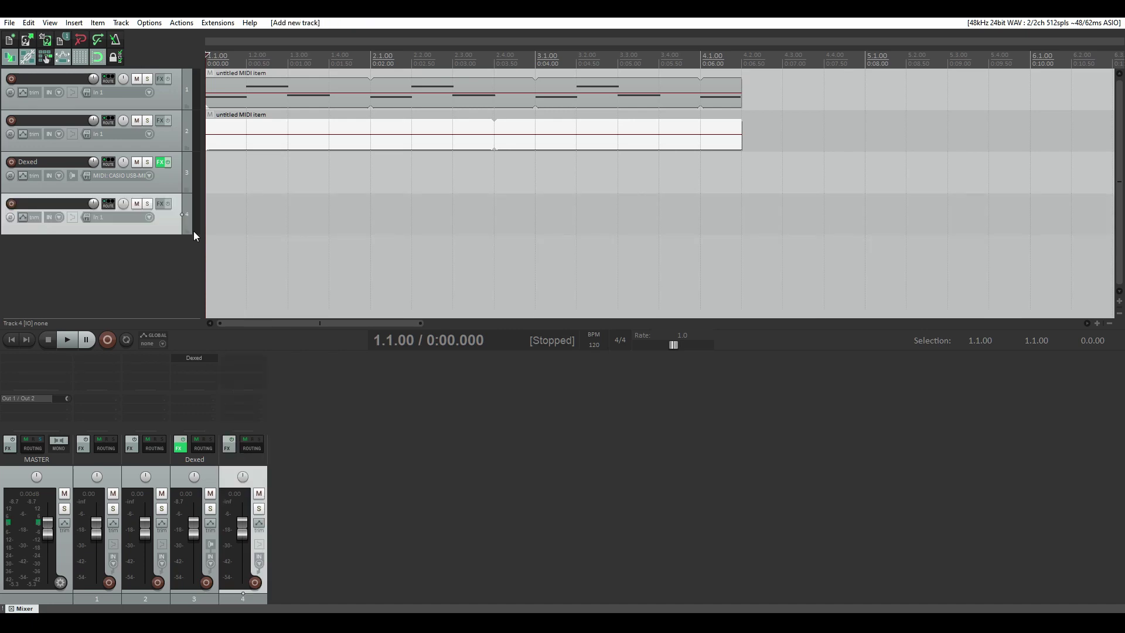
left_click(161, 203)
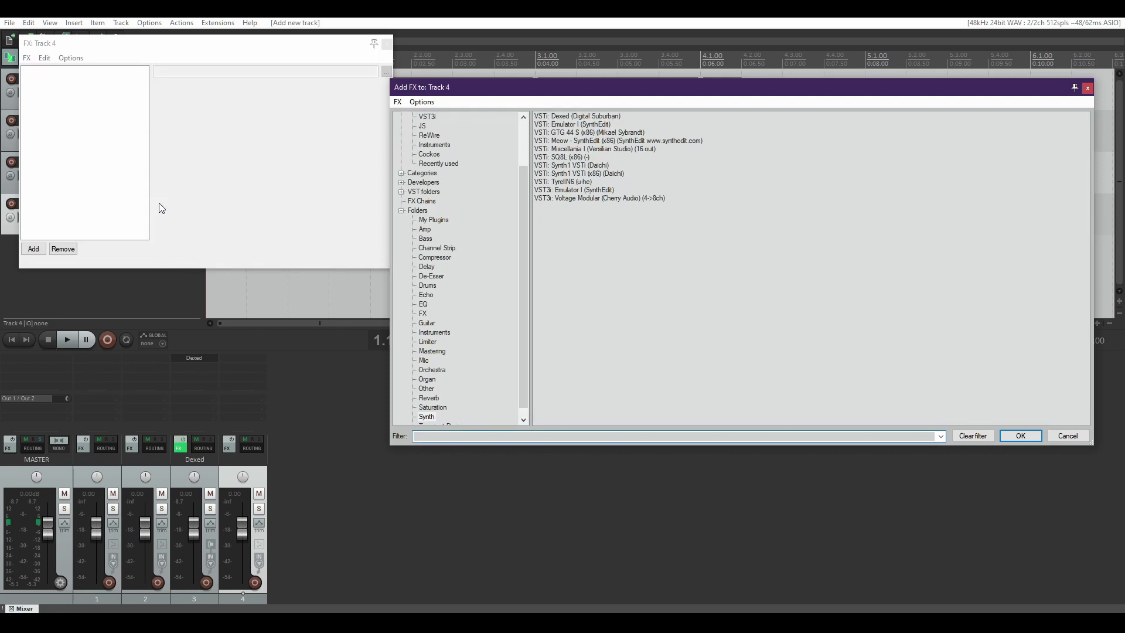
left_click_drag(526, 222, 527, 259)
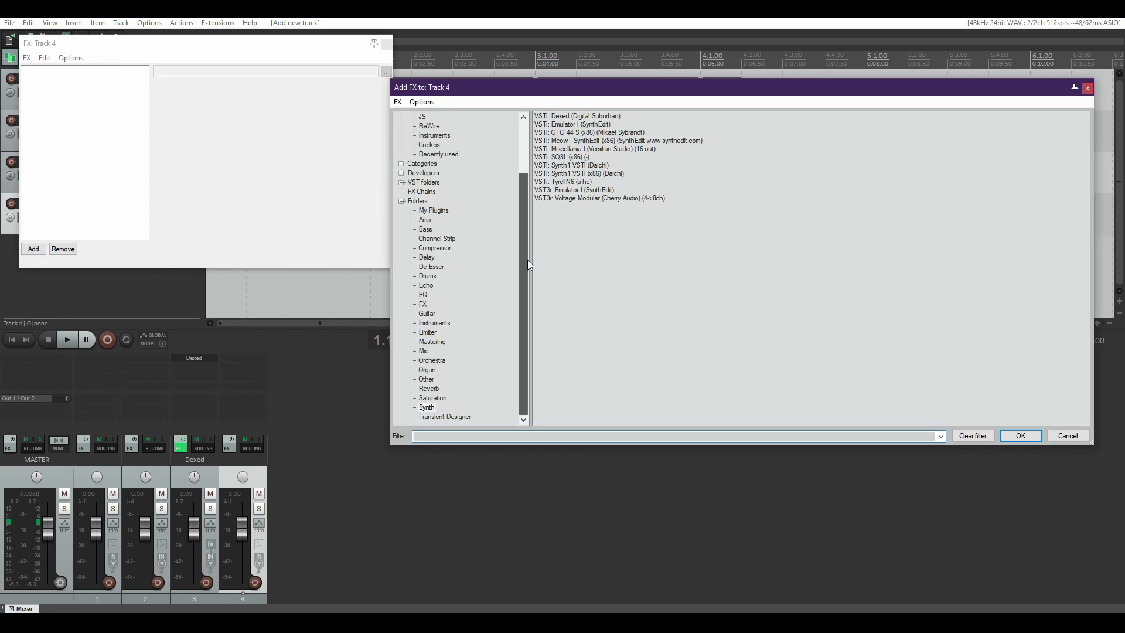
left_click(426, 407)
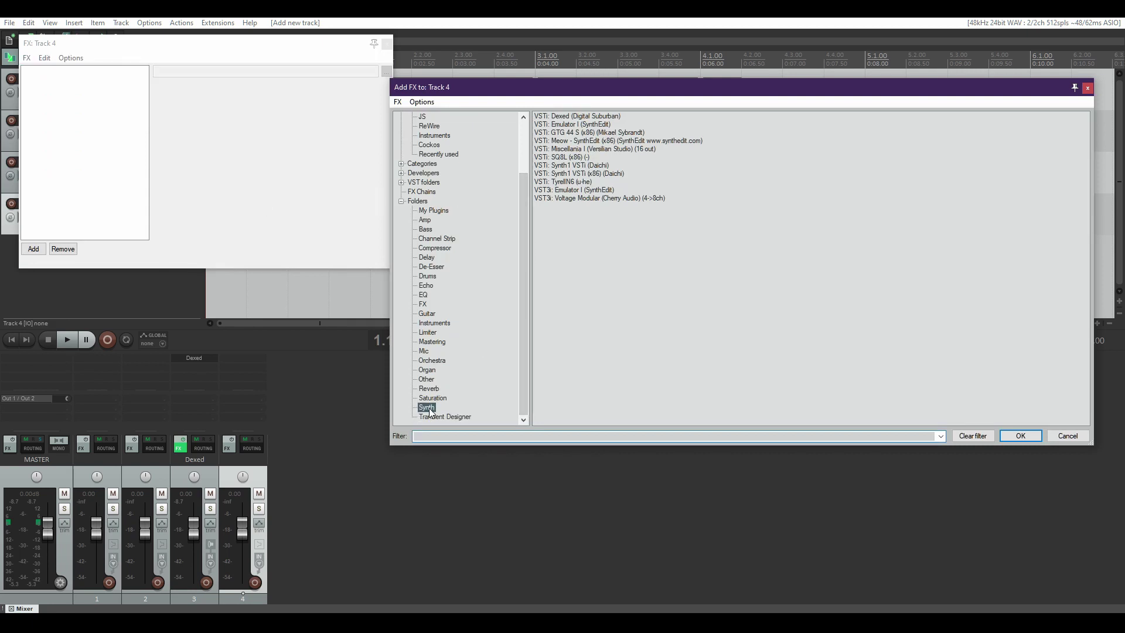
left_click(561, 116)
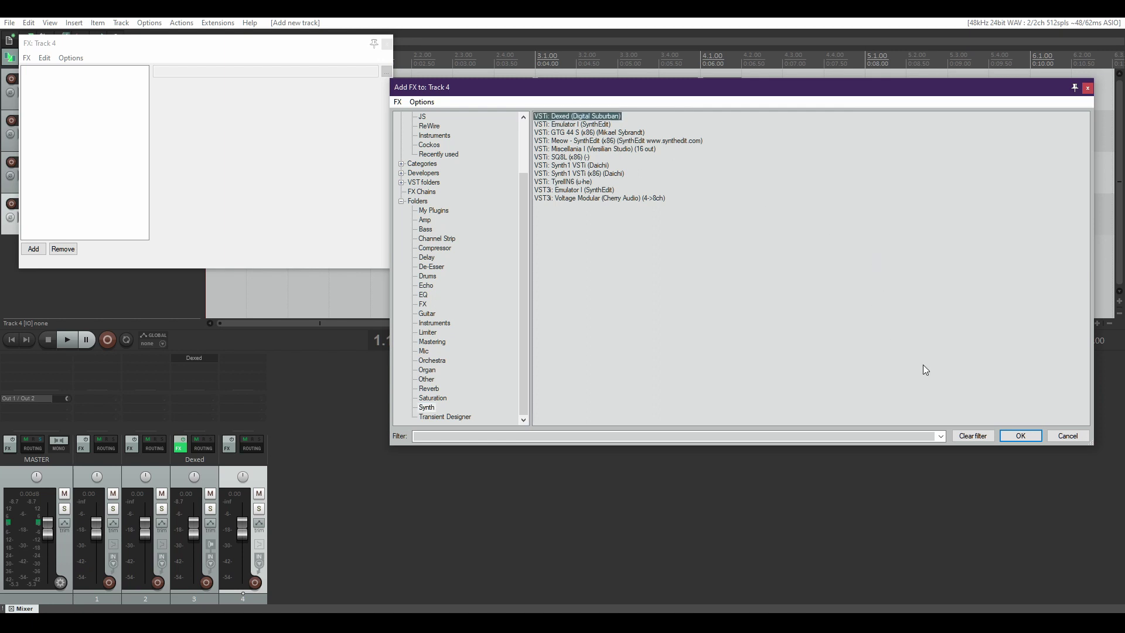
left_click(1019, 437)
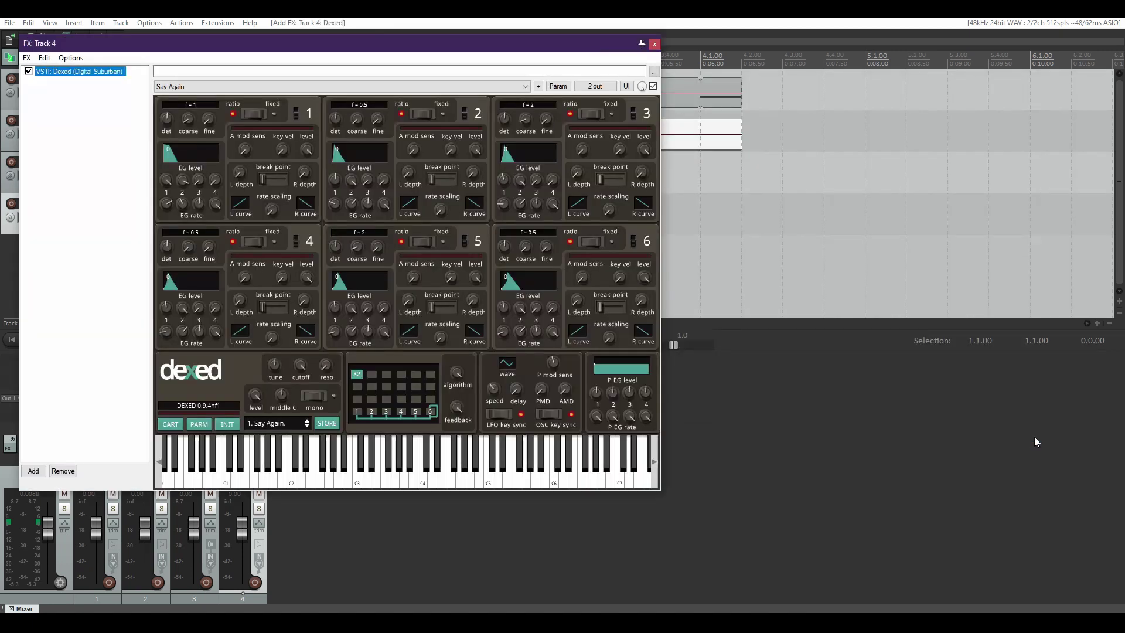
Load Dexed patch 4. PHAROH on track 4 and close the plugin window.
left_click(288, 424)
left_click(283, 152)
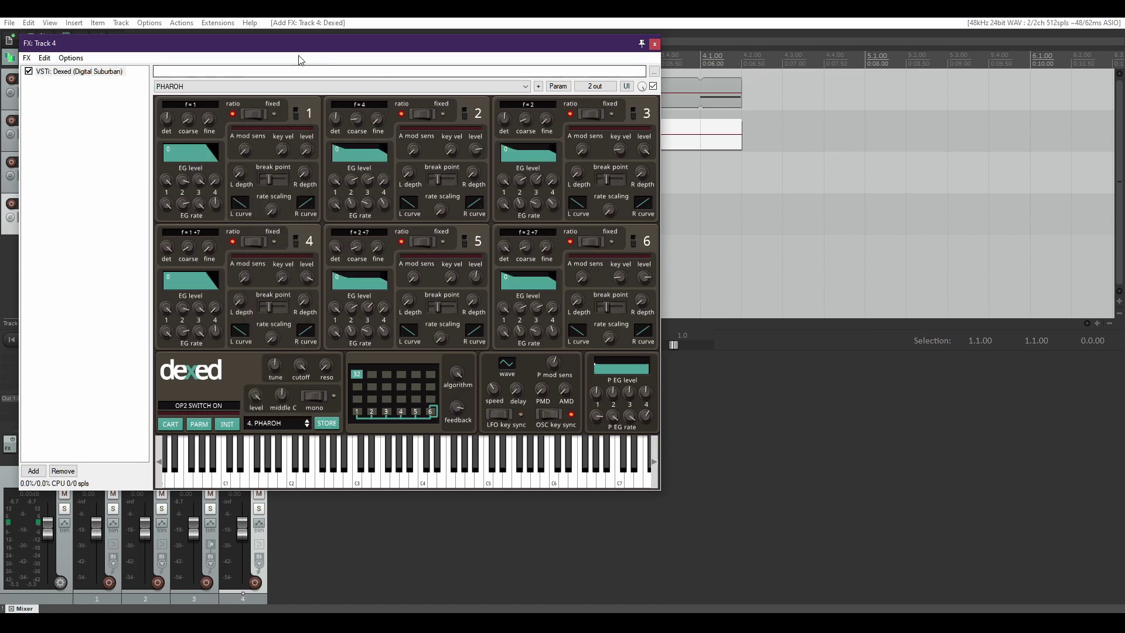
left_click_drag(289, 47, 629, 293)
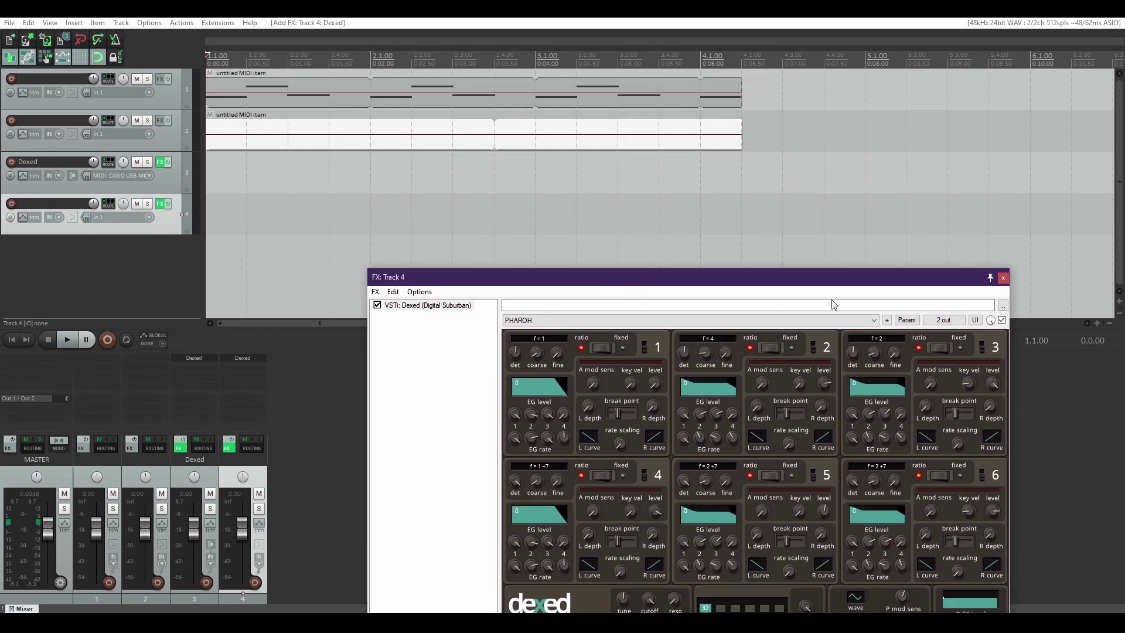
left_click(995, 286)
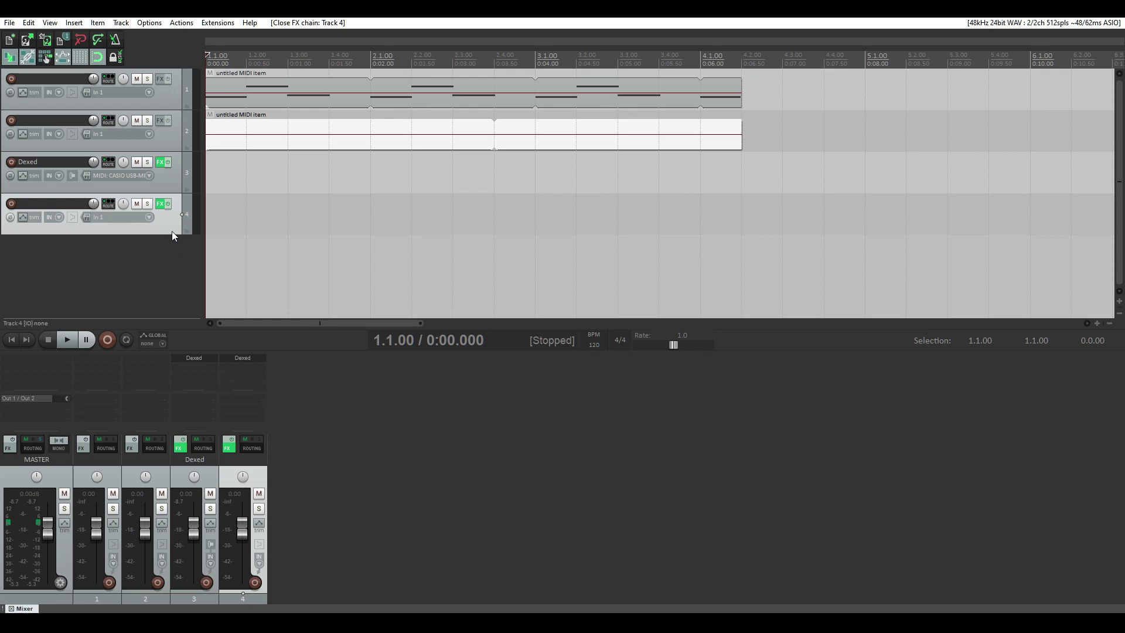
Set track 4's input to CASIO USB-MIDI all channels, enable input monitoring, and arm recording.
right_click(12, 205)
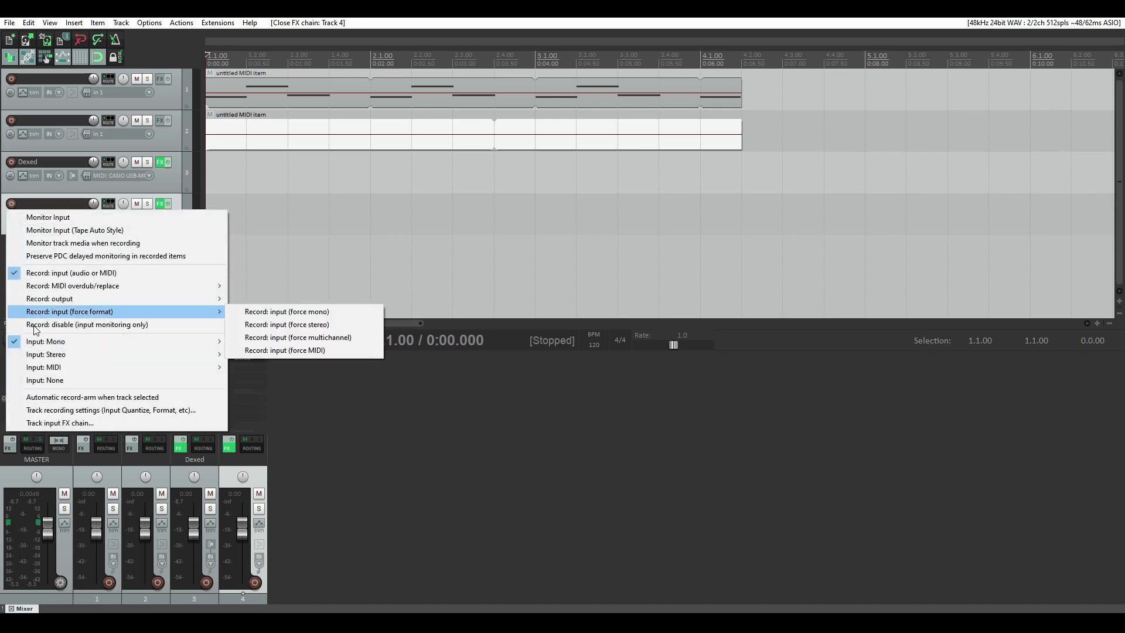
mouse_move(41, 369)
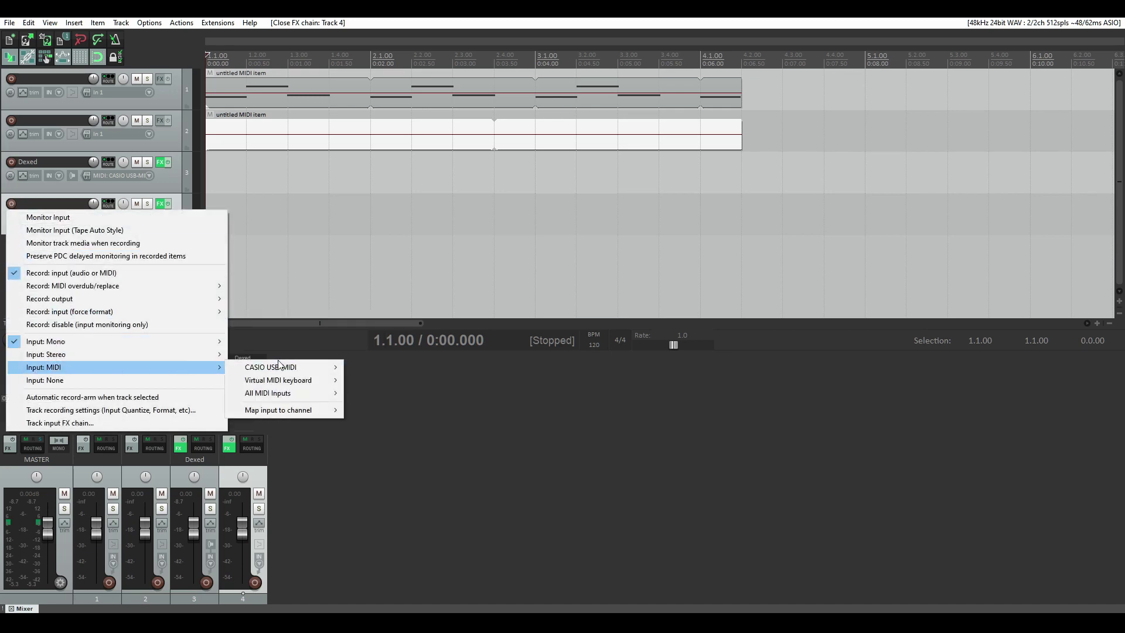
mouse_move(275, 366)
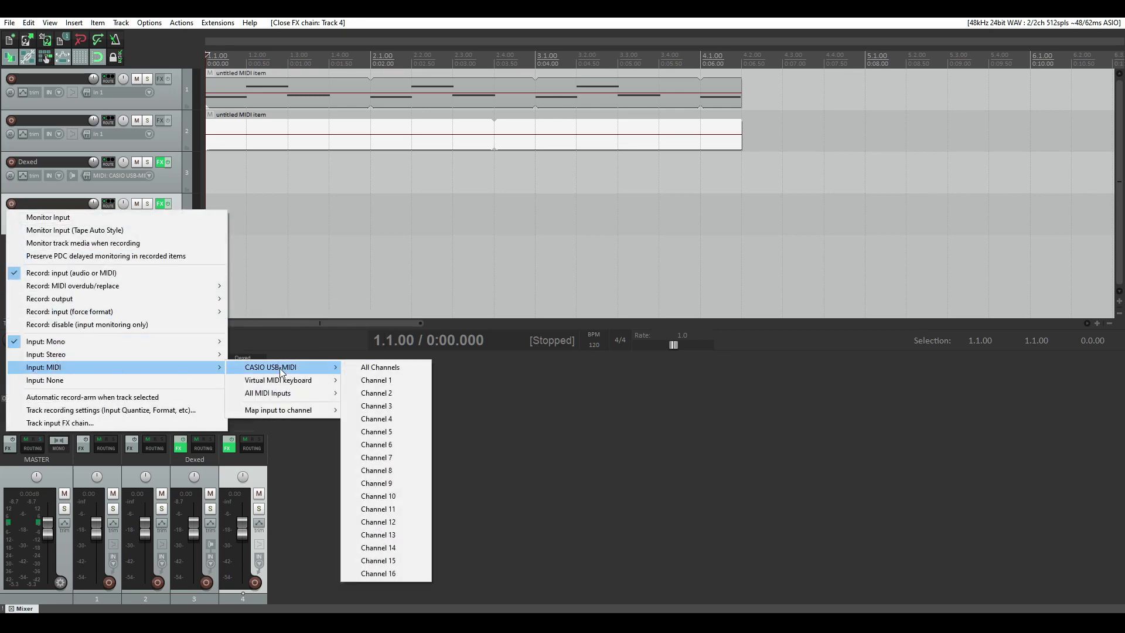
left_click(381, 368)
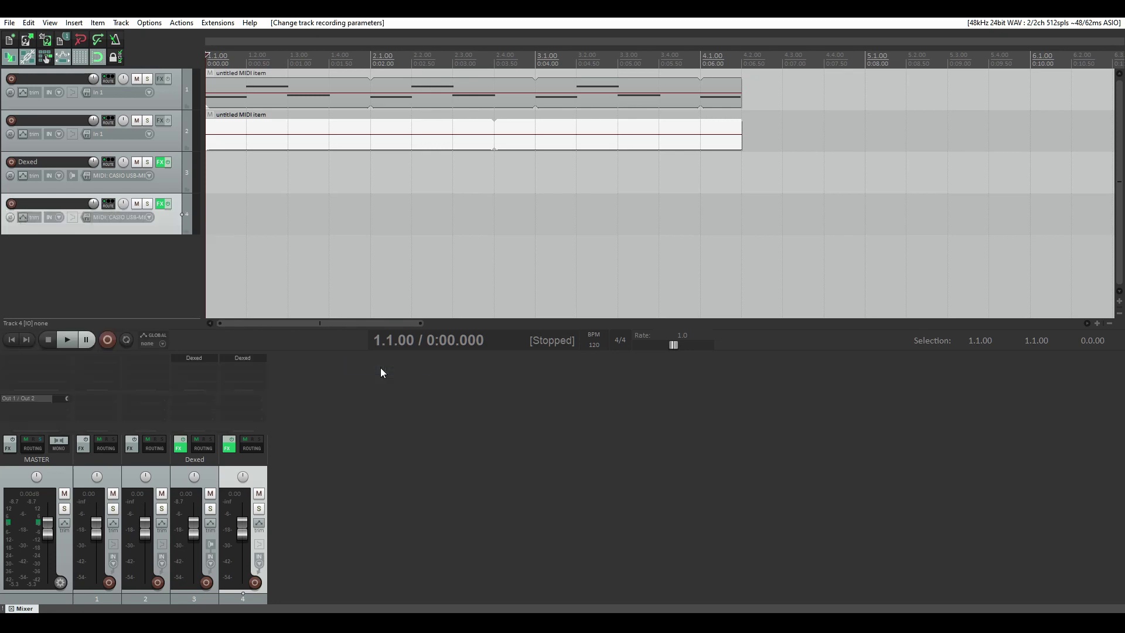
right_click(11, 208)
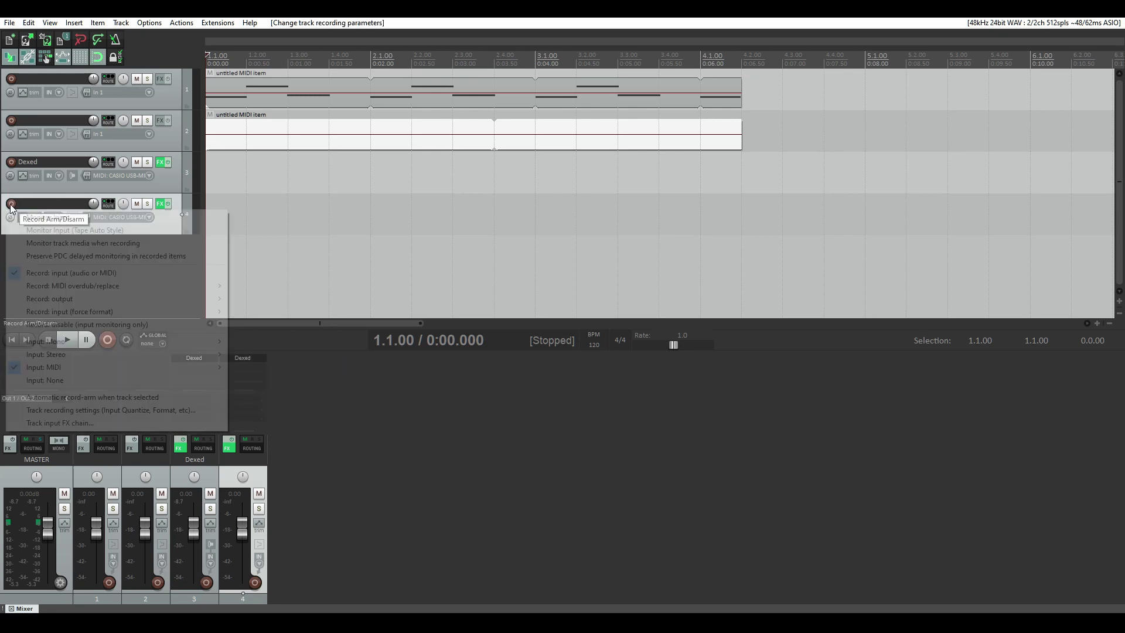
left_click(45, 215)
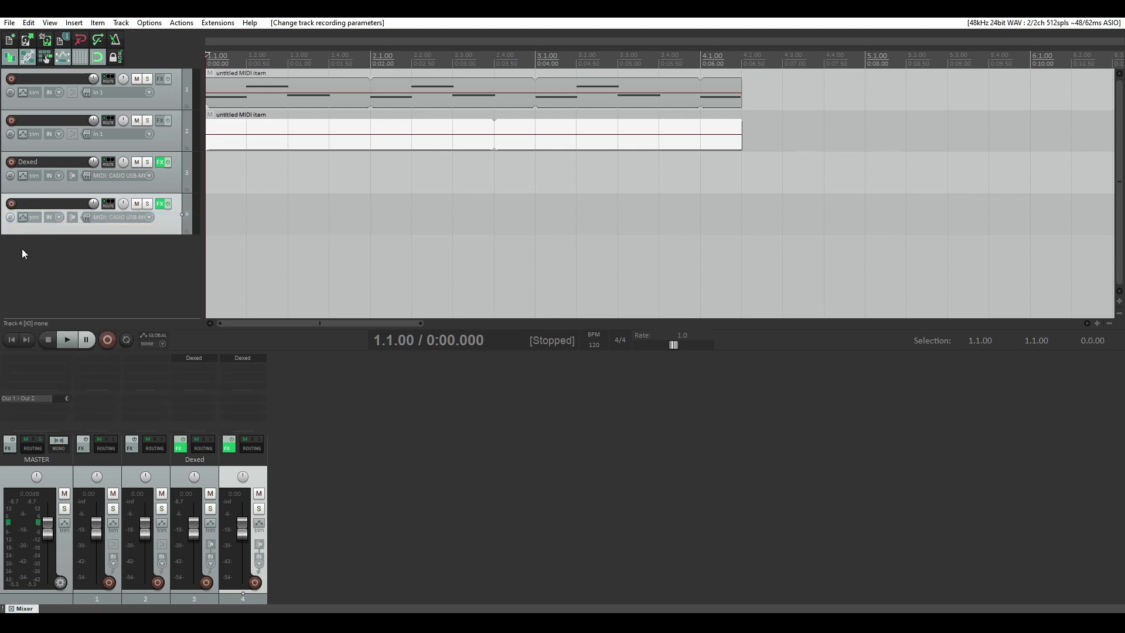
left_click(12, 204)
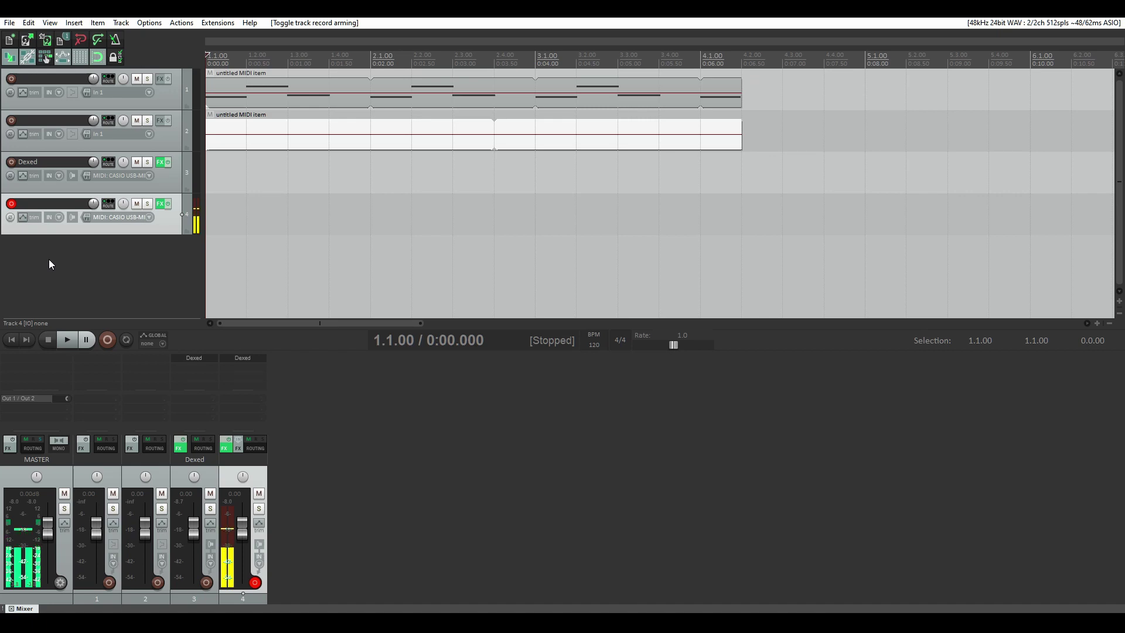
Record about 30 seconds of keyboard playing onto track 4, then stop.
left_click(108, 341)
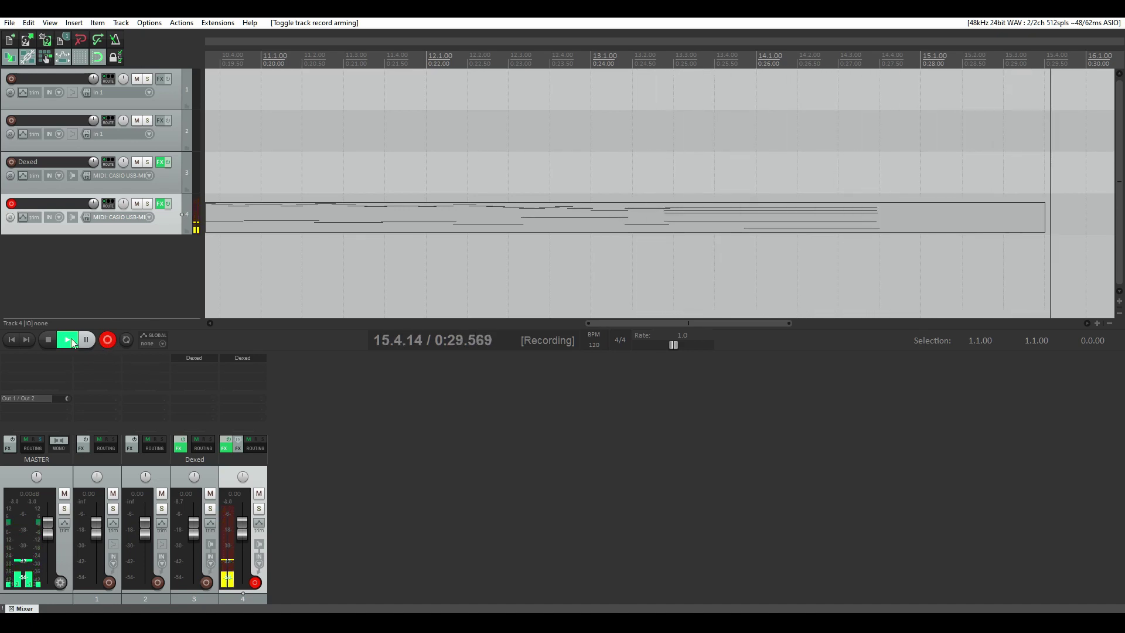
left_click(49, 340)
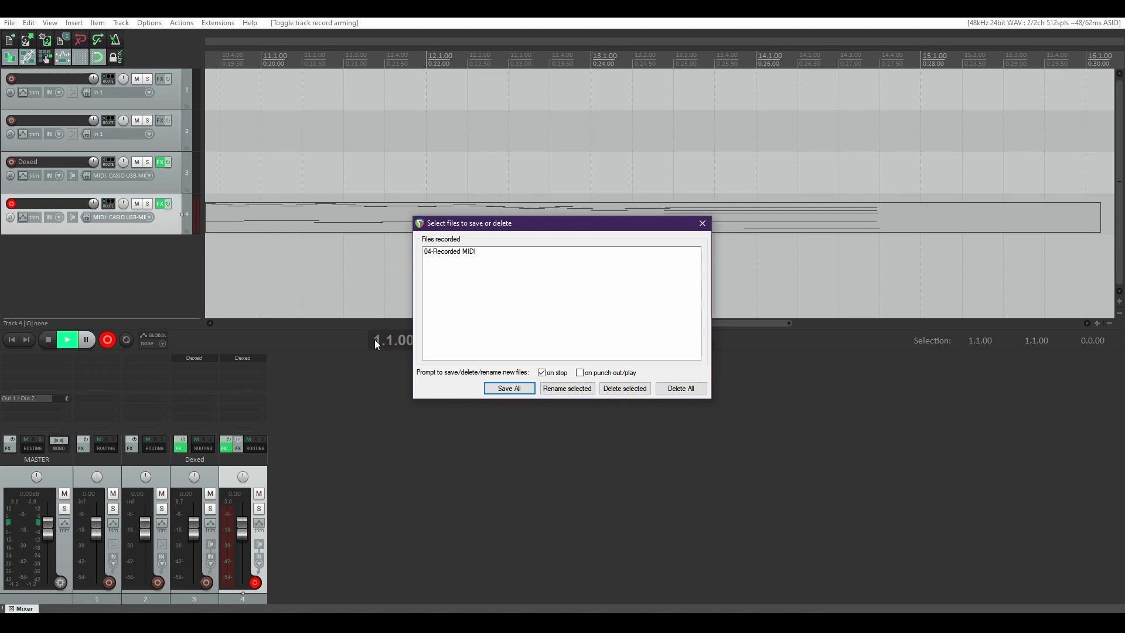
Keep the recorded take with Save All and scroll the arrange view back to the start.
left_click(509, 388)
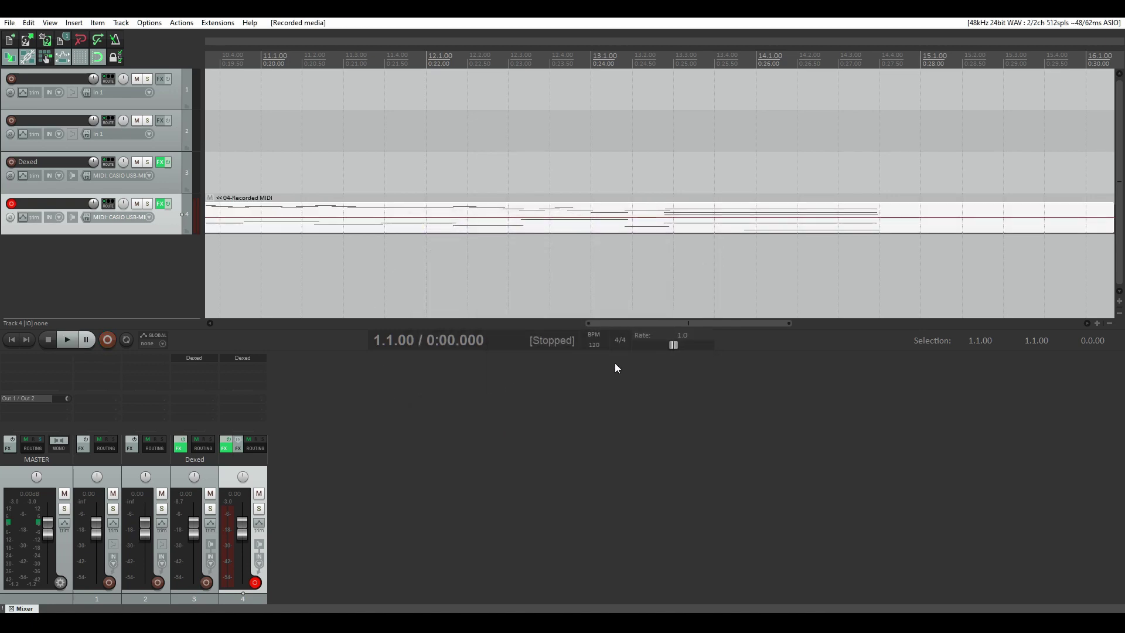
left_click_drag(672, 326, 280, 314)
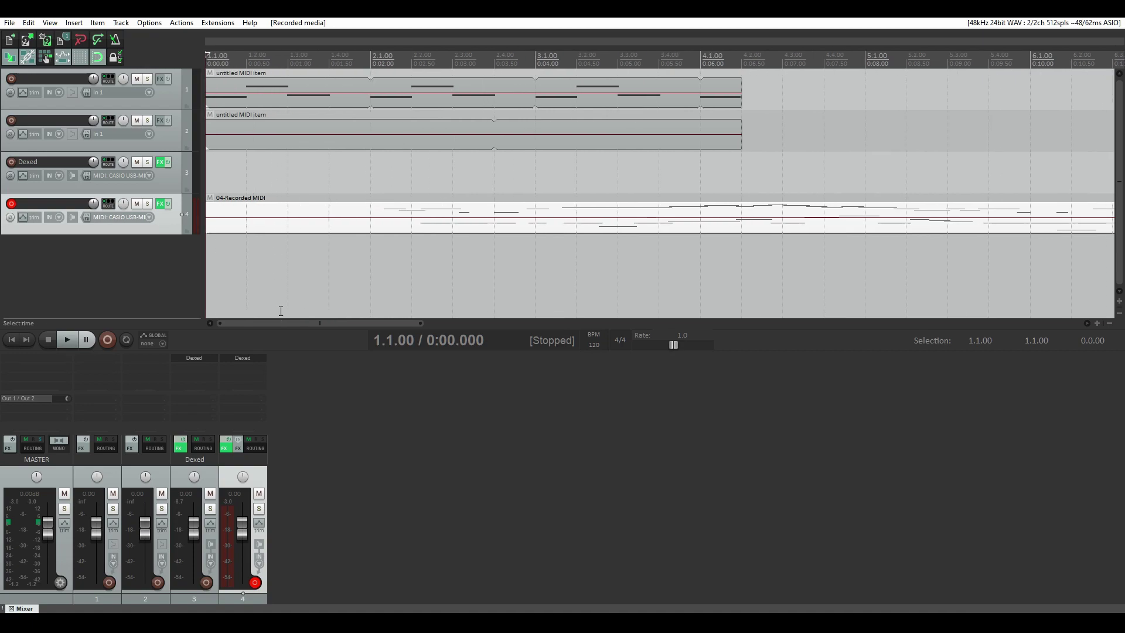
double_click(391, 225)
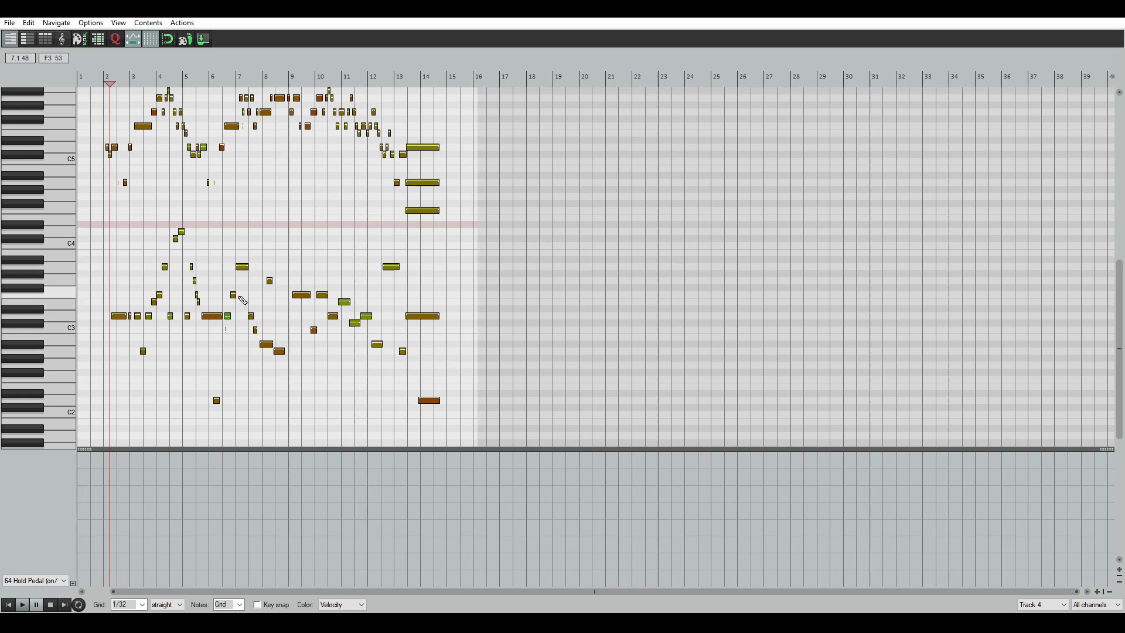
scroll(242, 300, "up", 8)
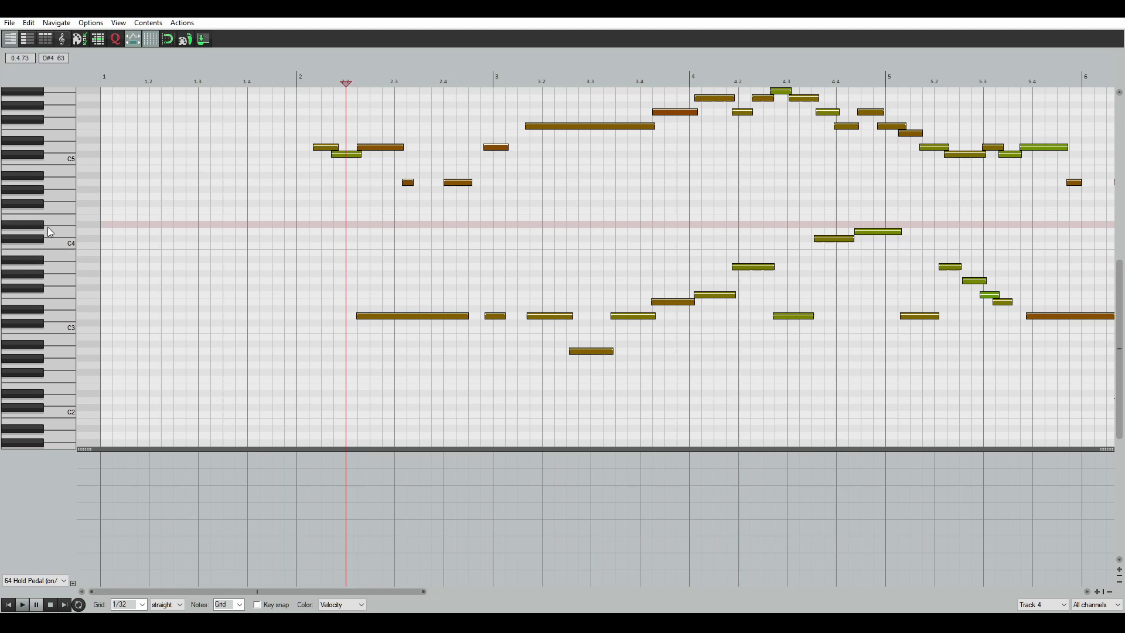
scroll(41, 257, "up", 3)
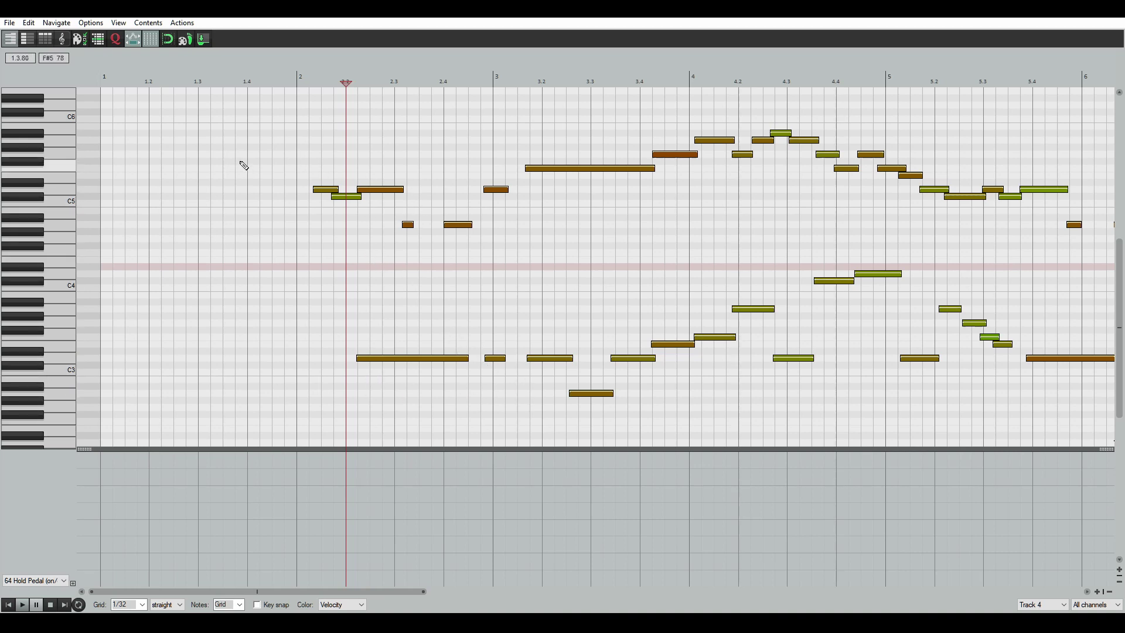
left_click(1113, 20)
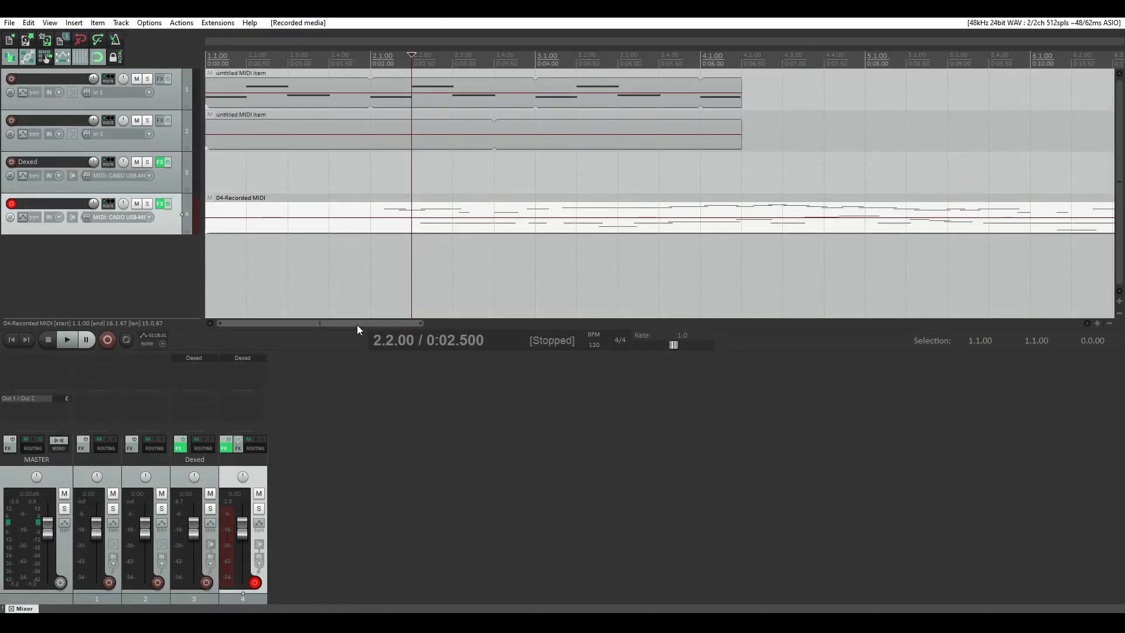
Disarm recording on track 4, leaving the 04-Recorded MIDI item in place.
left_click(11, 204)
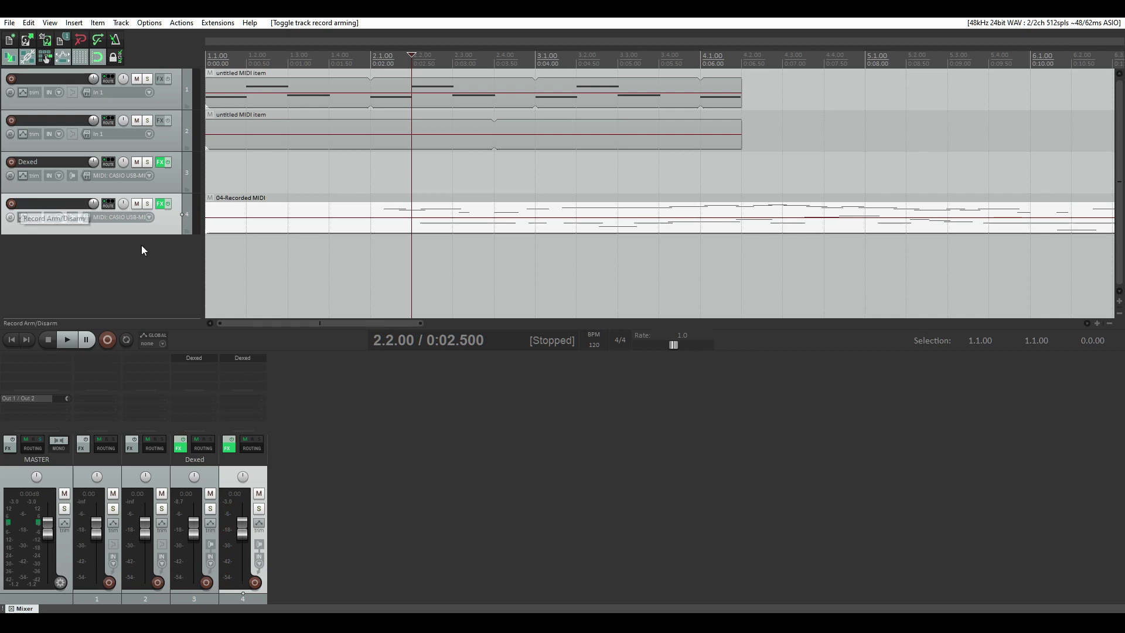